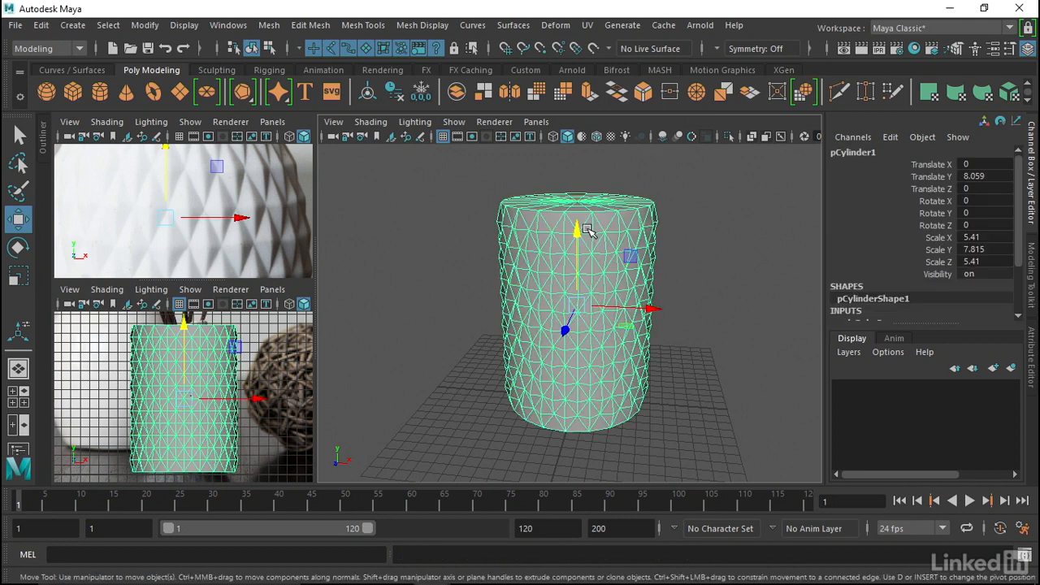
Scale the inner edge loop of the cylinder's top cap outward until it sits just inside the outer rim.
right_click_drag(592, 220, 622, 265, "alt")
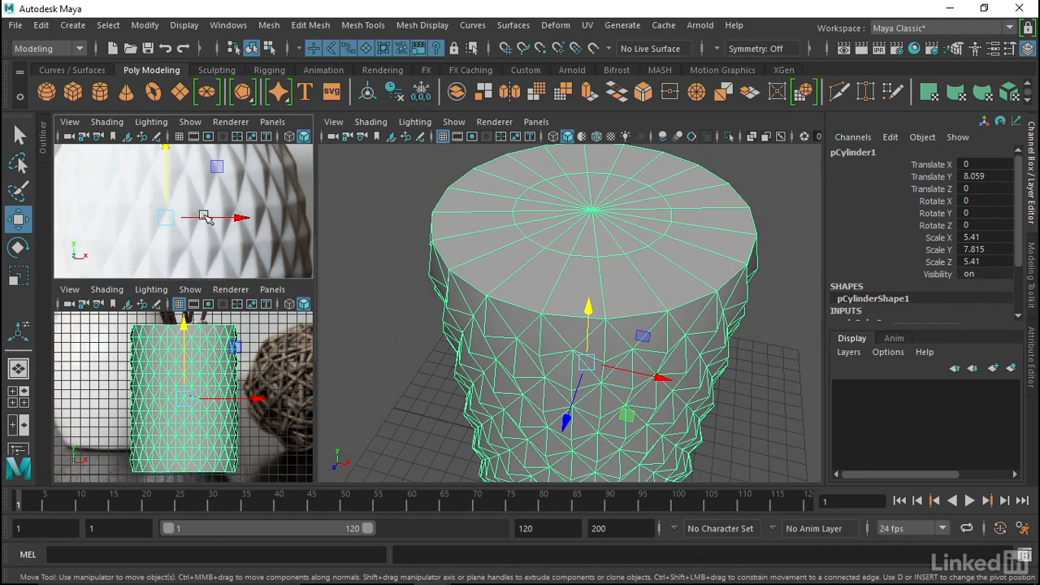
key("space")
right_click_drag(493, 217, 371, 281, "alt")
left_click_drag(371, 281, 396, 146, "alt")
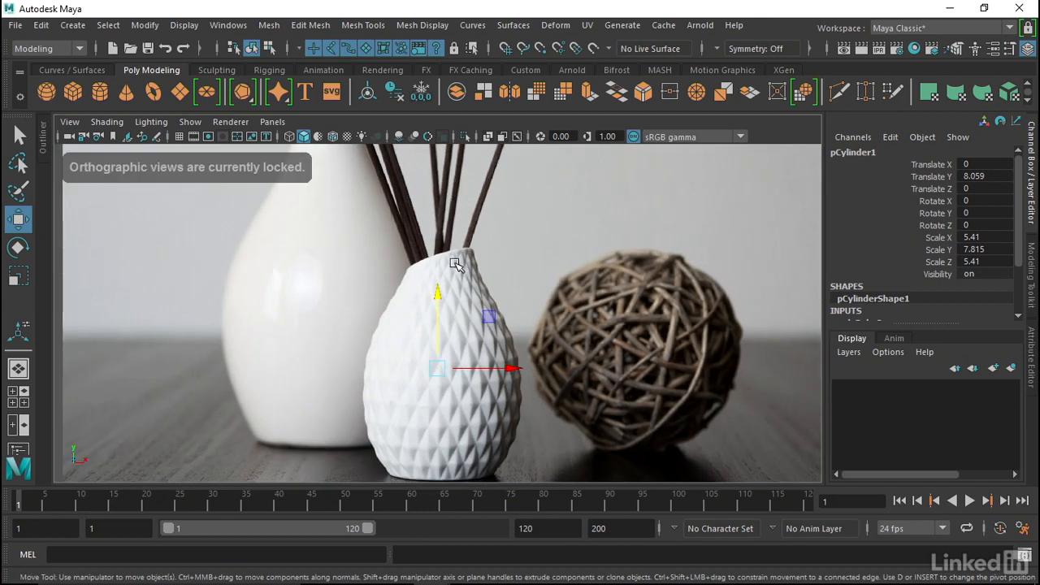
key("space")
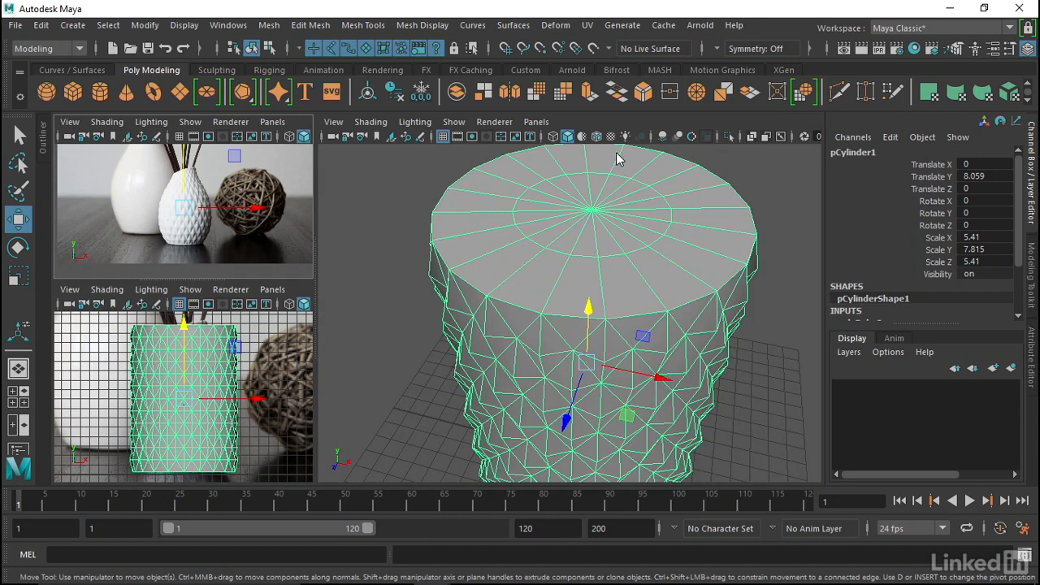
right_click(615, 178)
right_click(615, 178)
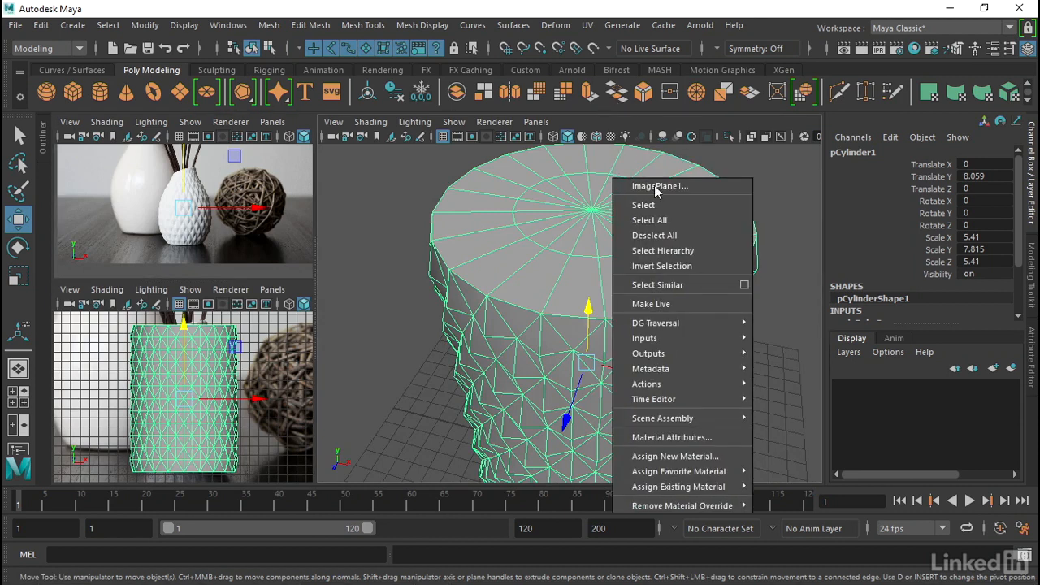
left_click(598, 195)
right_click(607, 240)
left_click(592, 240)
right_click_drag(580, 233, 575, 95)
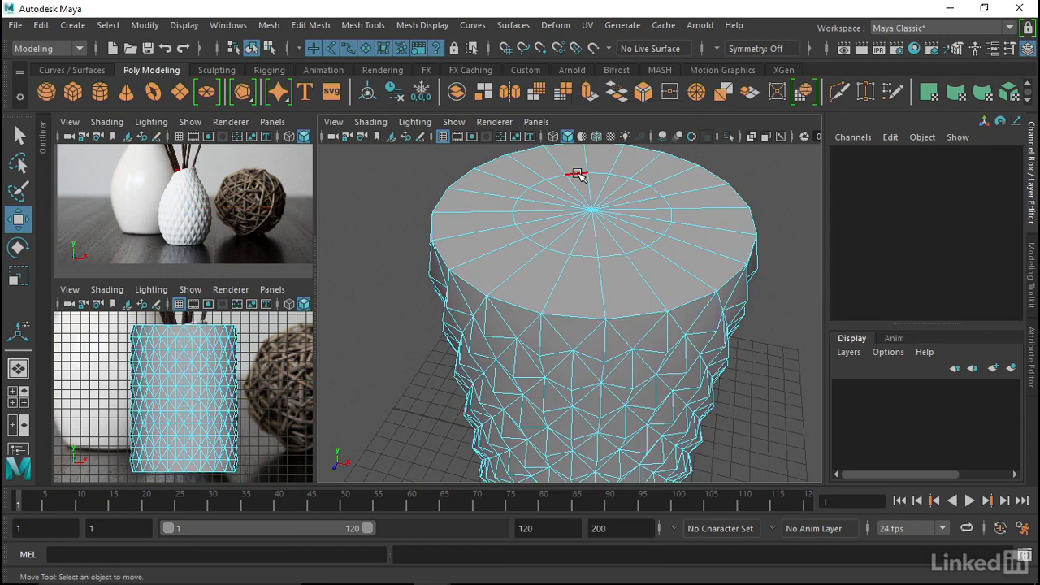
double_click(576, 174)
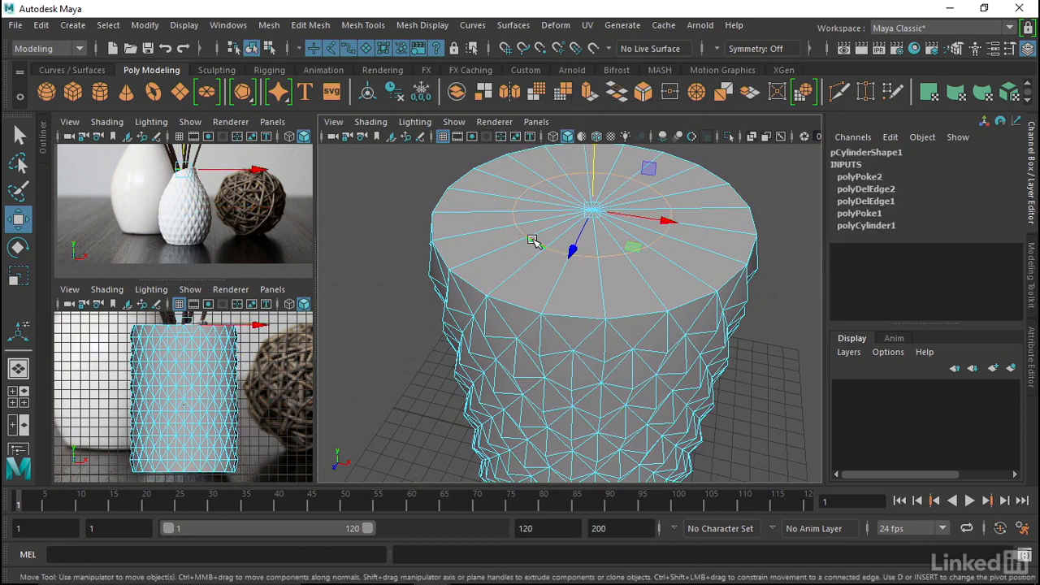
key("r")
left_click_drag(596, 214, 692, 222)
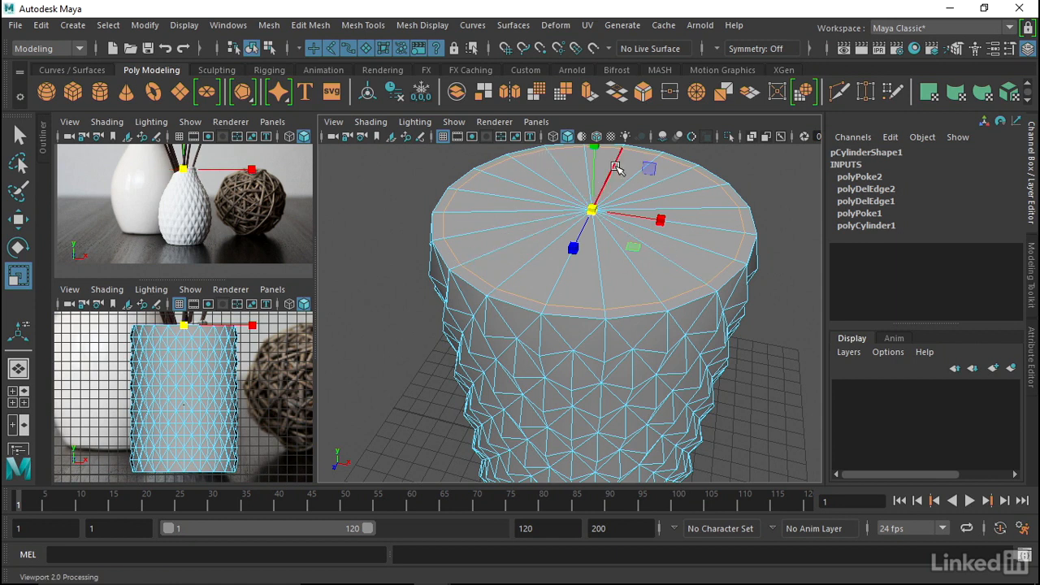
Select all top cap faces inside the narrow rim with the Paint Selection Tool, leaving the side faces unselected.
left_click(16, 195)
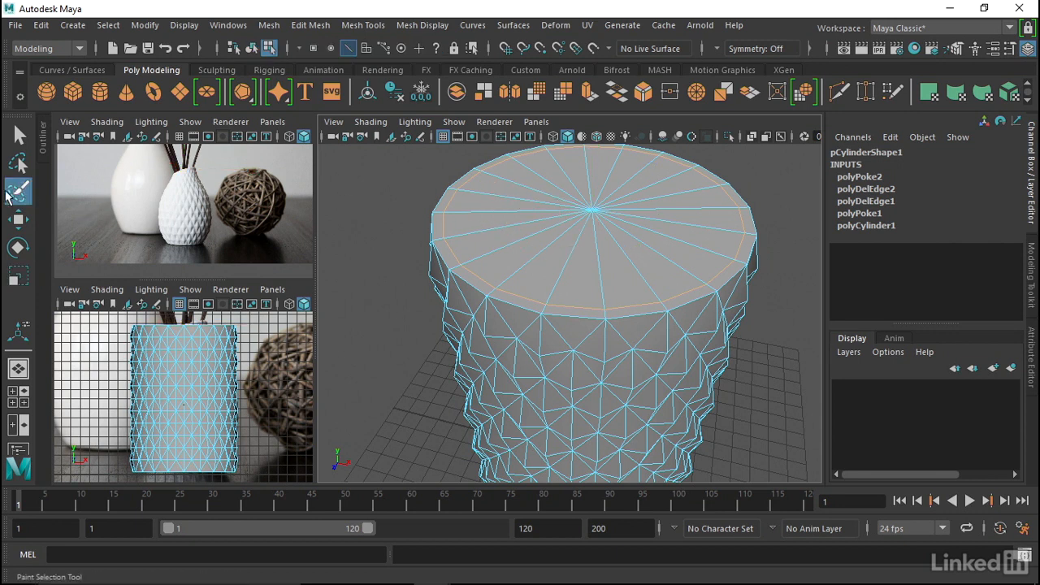
right_click_drag(629, 220, 630, 163)
left_click_drag(615, 232, 670, 216)
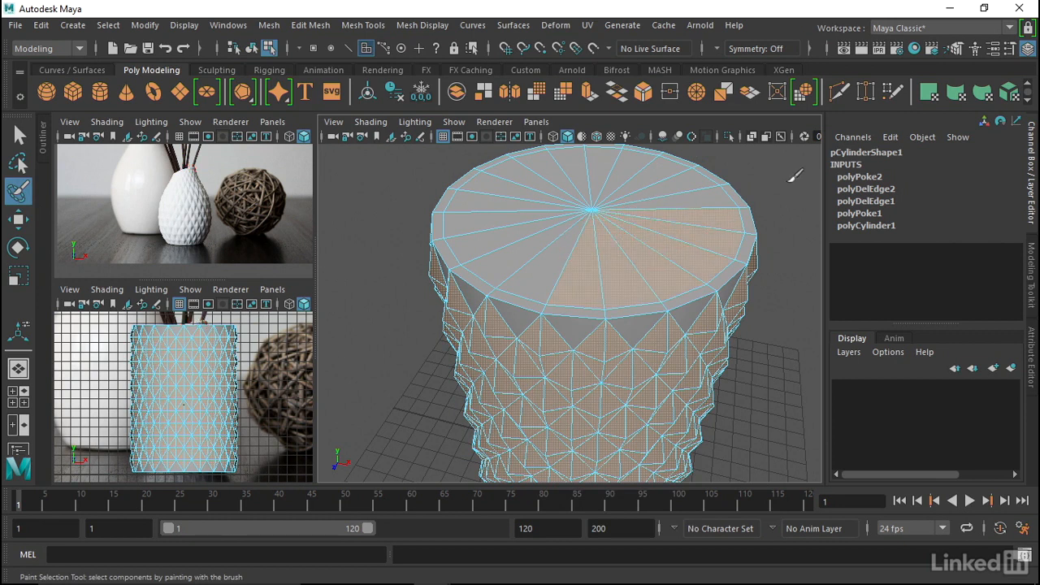
right_click_drag(699, 203, 766, 109)
key("w")
left_click(770, 172)
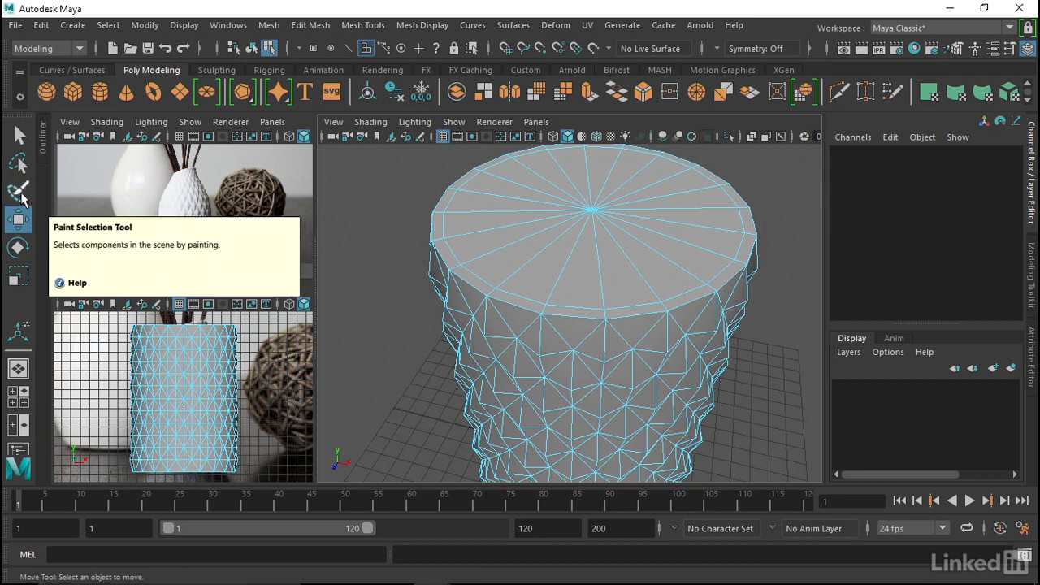
left_click(20, 193)
left_click_drag(533, 225, 666, 234)
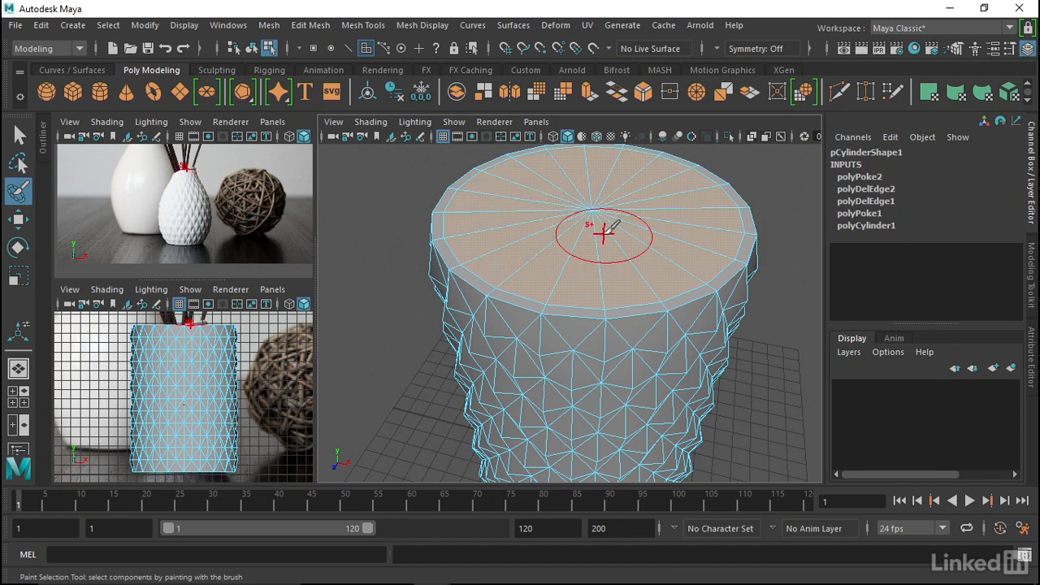
Extrude the selected cap faces down through the cylinder to form a hollow interior with a floor just above the base.
key("w")
left_click_drag(580, 227, 573, 323, "alt")
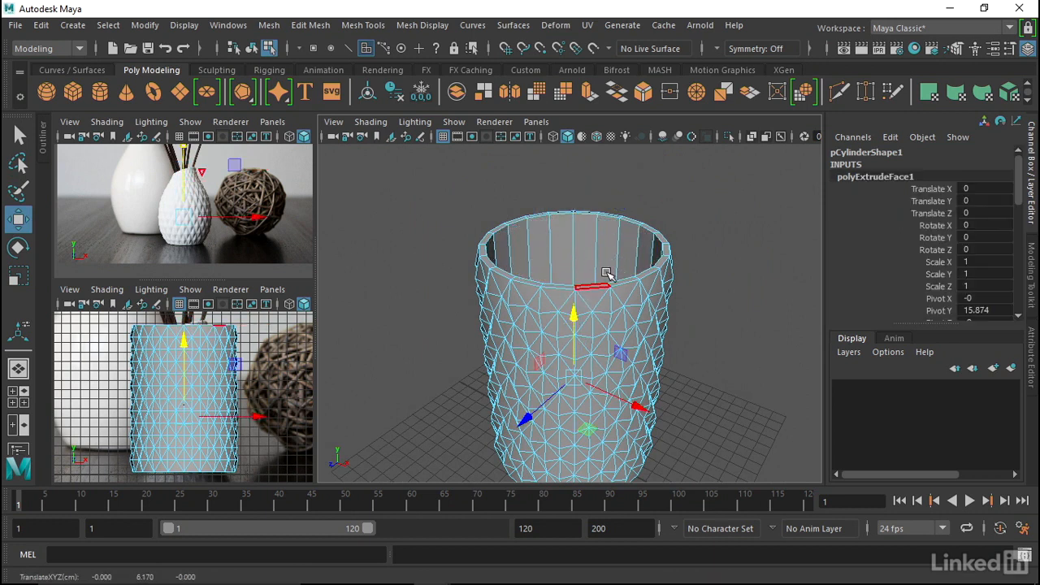
key("4")
key("space")
scroll(578, 263, "down", 3)
left_click_drag(463, 216, 469, 323)
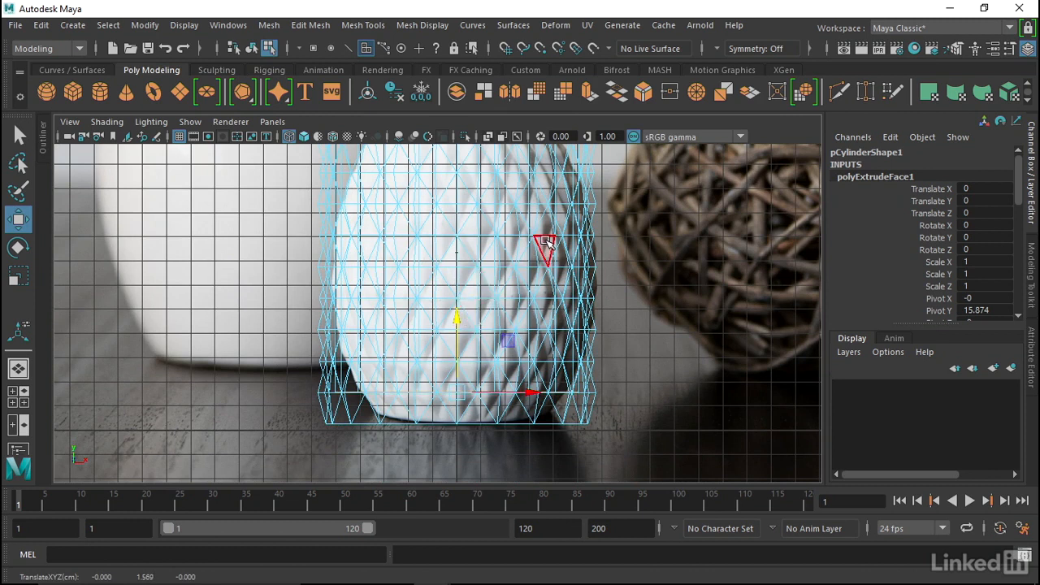
key("space")
left_click_drag(478, 314, 467, 239)
left_click_drag(525, 255, 475, 219, "alt")
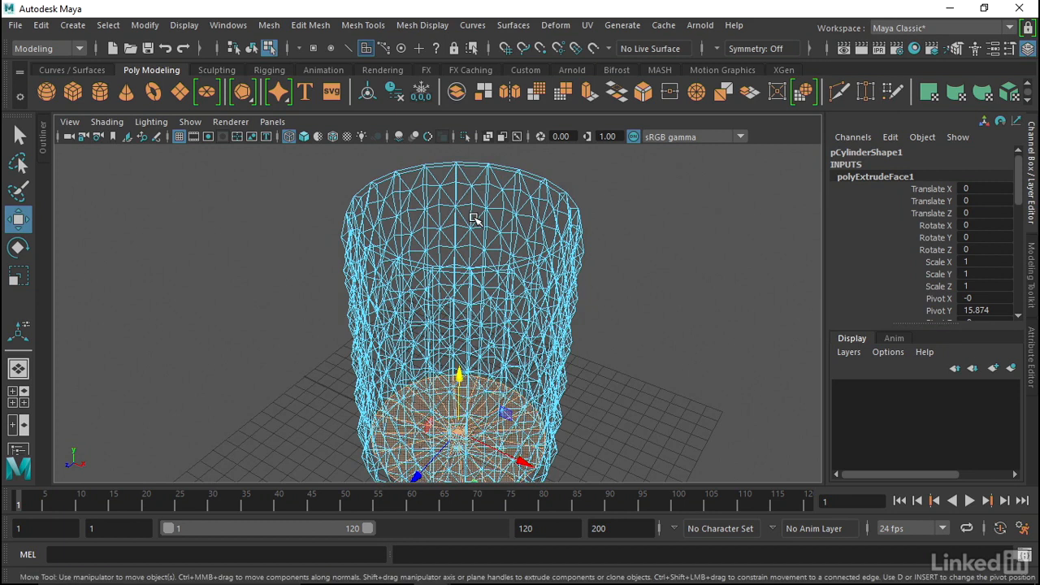
key("5")
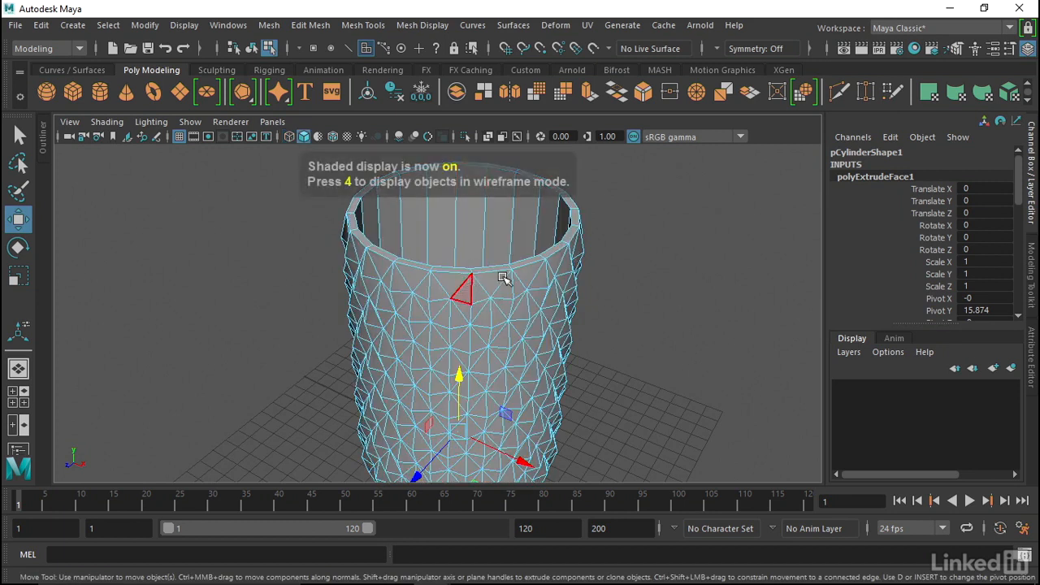
left_click_drag(488, 279, 545, 249, "alt")
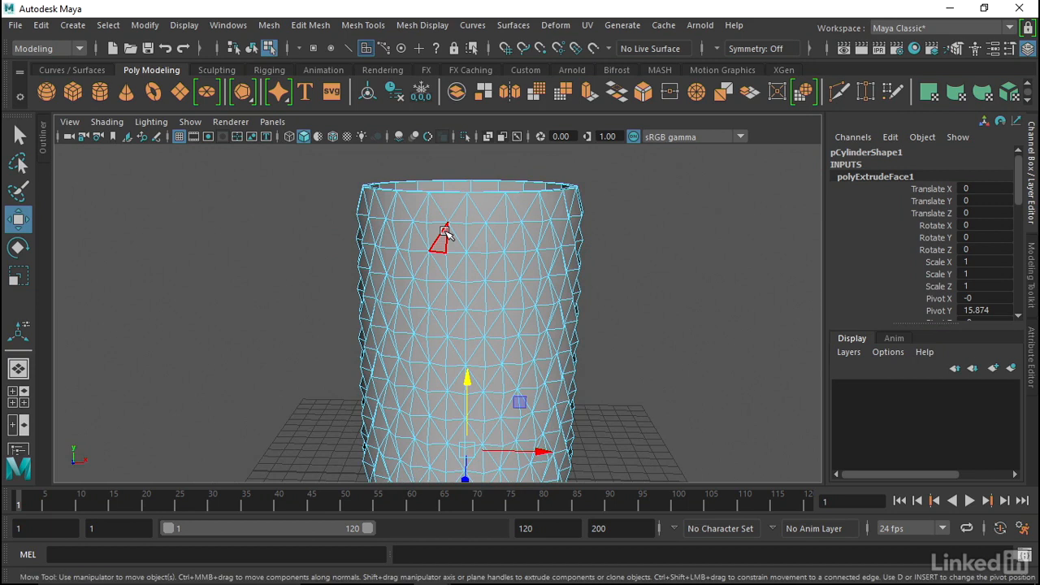
Select all edges between the cylinder's top and bottom rims in the front view.
key("space")
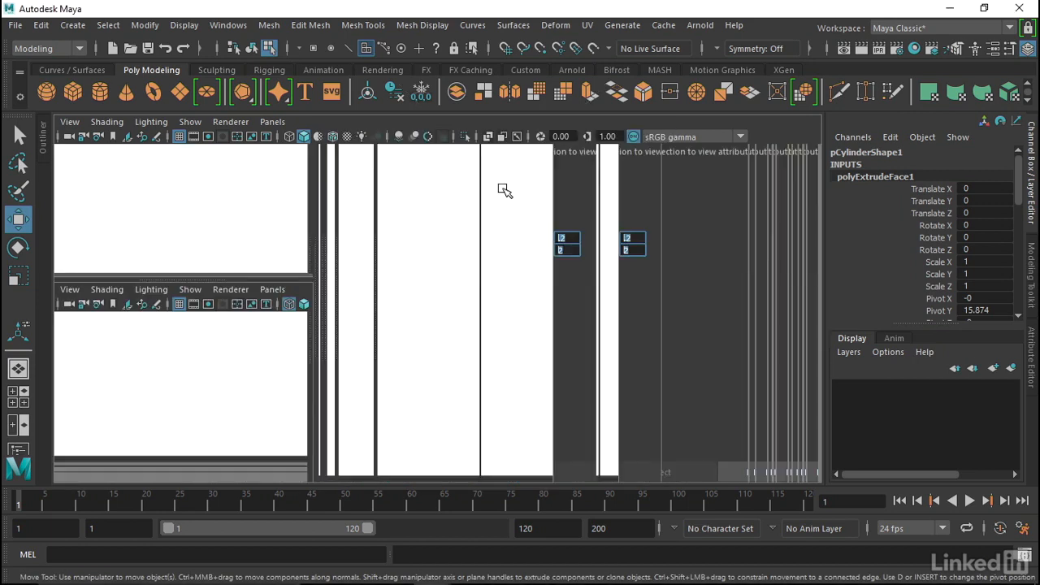
key("space")
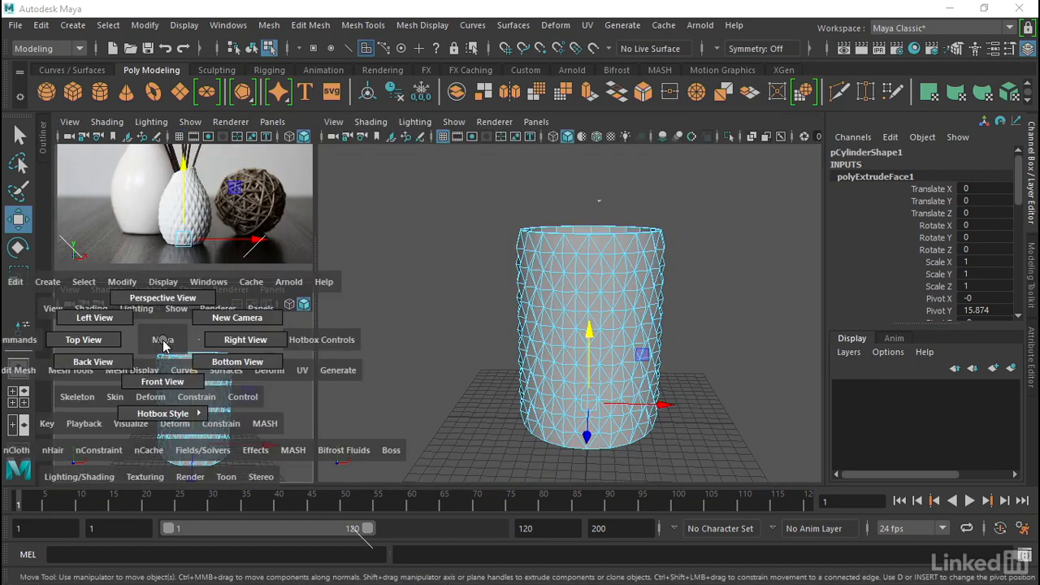
left_click_drag(163, 340, 165, 381)
key("space")
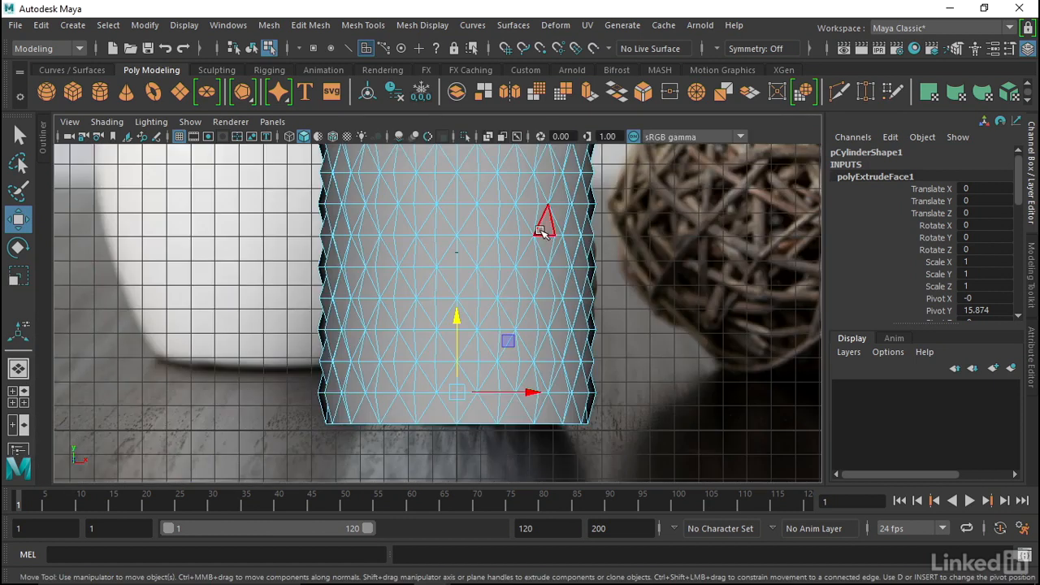
scroll(332, 233, "down", 3)
scroll(365, 277, "down", 1)
left_click(636, 202)
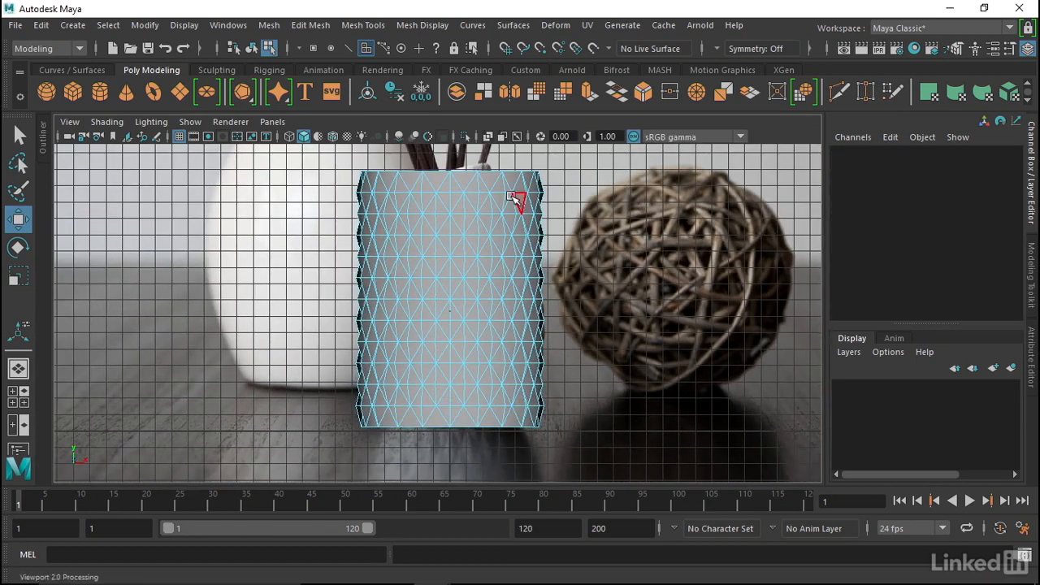
right_click_drag(459, 222, 468, 103)
left_click_drag(322, 186, 613, 413)
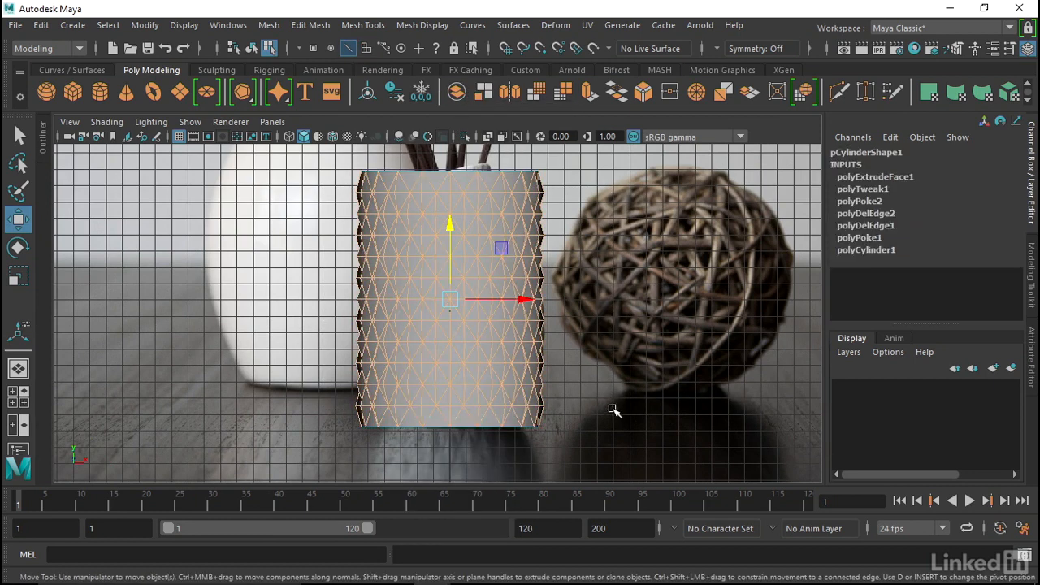
Deselect the interior floor and inner wall edges so only the outer faceted surface's edges stay selected.
key("space")
left_click_drag(472, 238, 446, 235)
left_click_drag(426, 181, 476, 263, "alt")
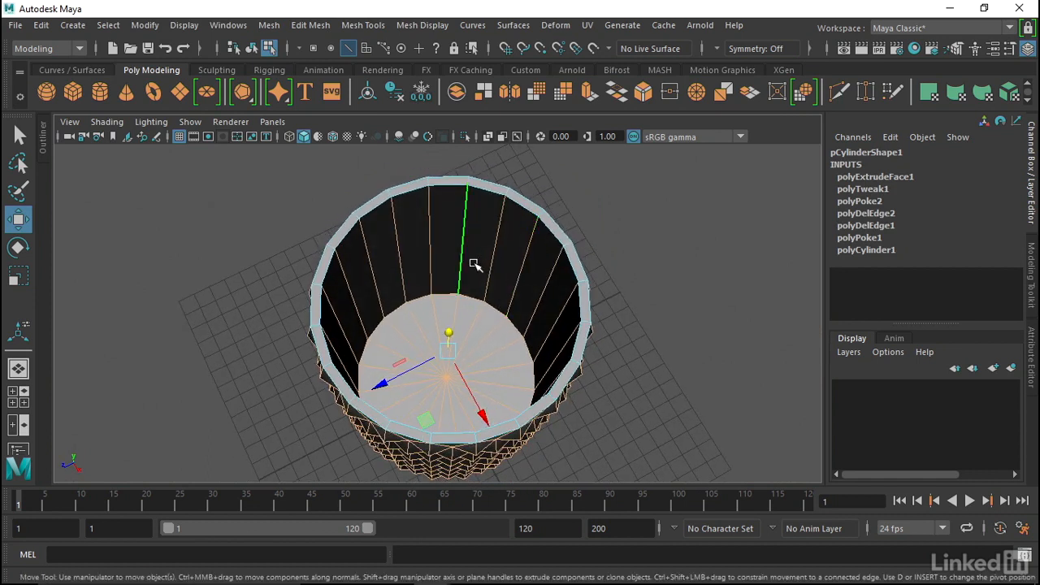
key("space")
left_click_drag(461, 307, 416, 302)
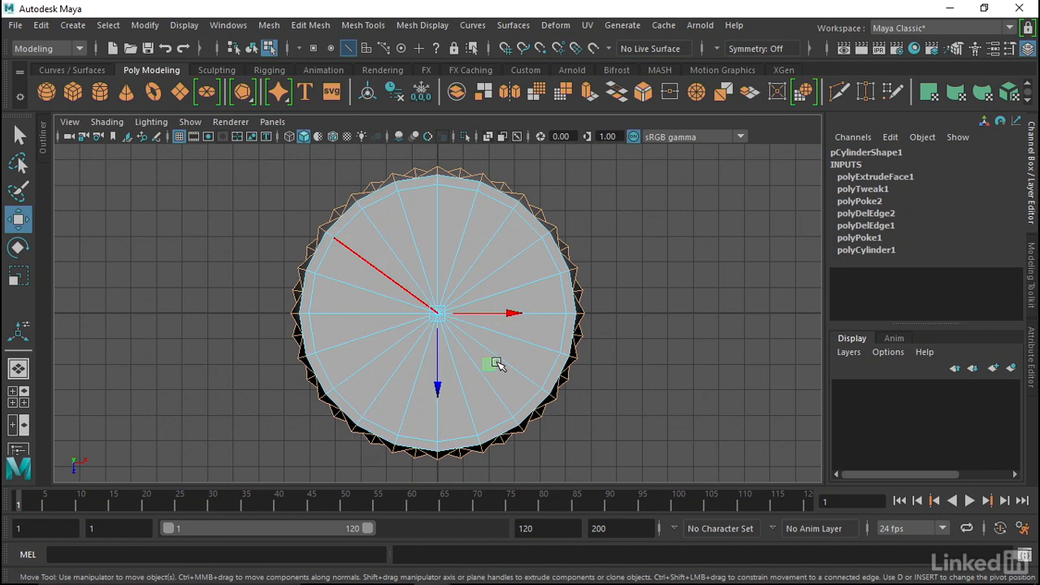
key("space")
left_click_drag(476, 283, 485, 235)
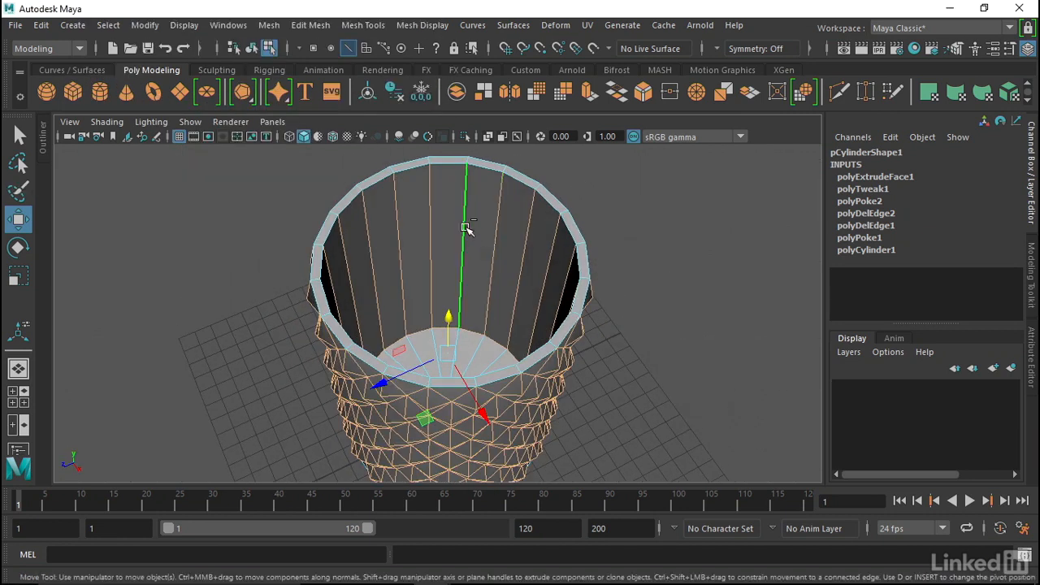
left_click(465, 227, "shift")
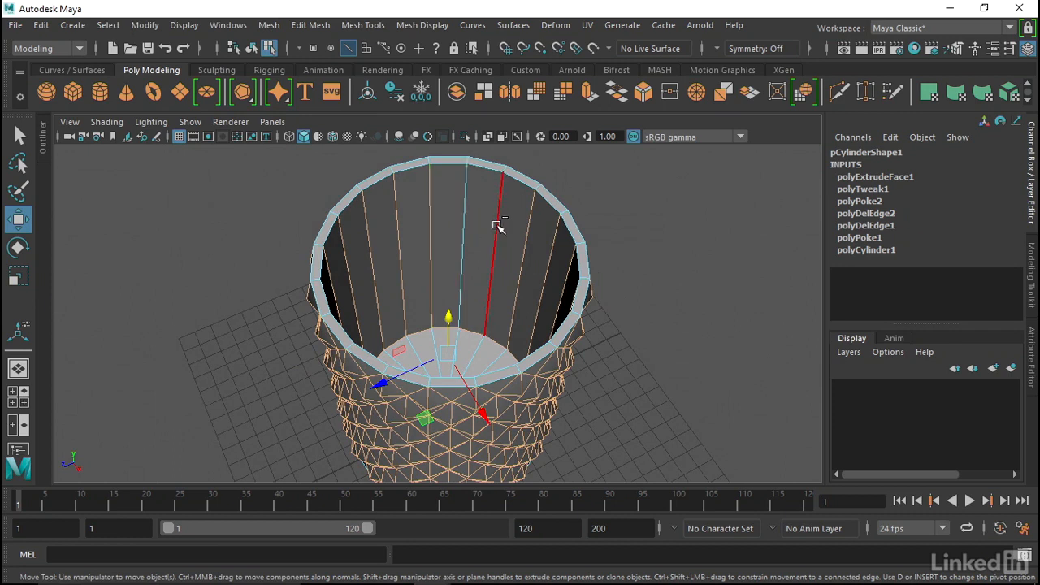
left_click_drag(438, 243, 562, 223, "alt")
right_click_drag(539, 247, 425, 230, "alt")
mouse_move(425, 230)
left_mouse_down("alt")
mouse_move(438, 213)
mouse_move(425, 211)
left_mouse_up("alt")
left_click_drag(481, 258, 475, 228, "alt")
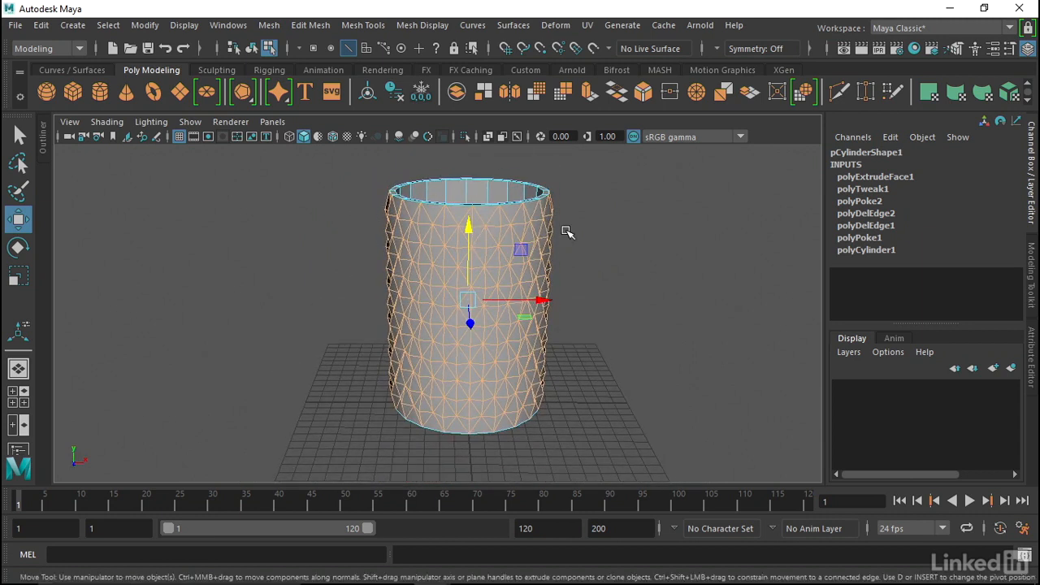
Bevel the selected outer edges with a fraction of 0.2.
left_click(1031, 276)
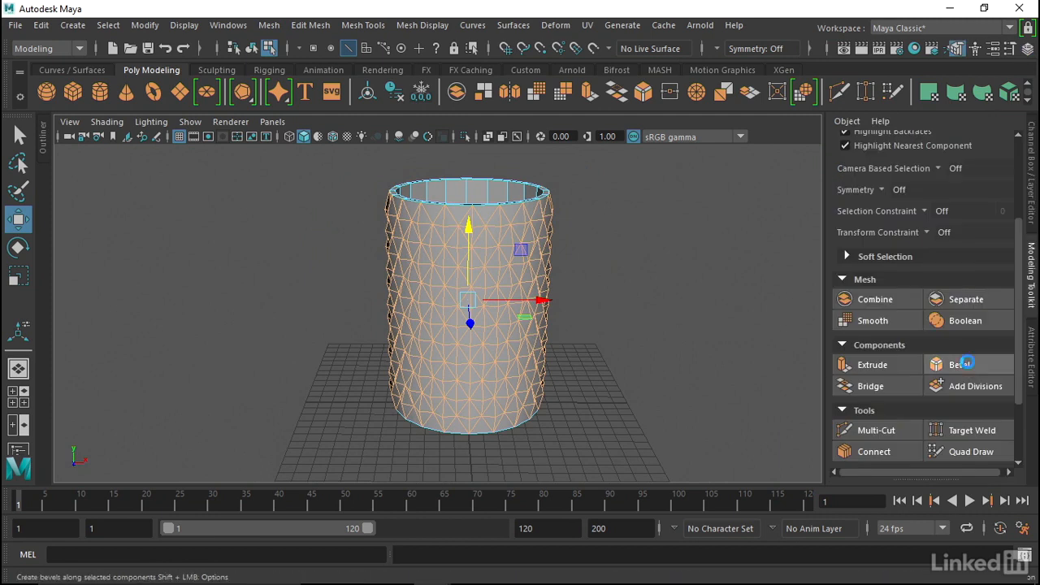
left_click(965, 363)
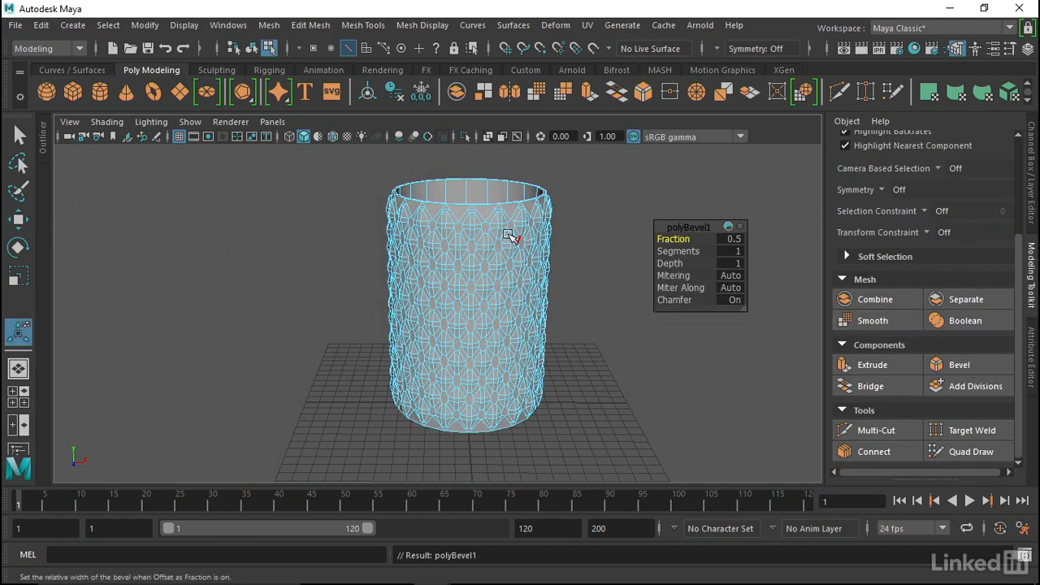
scroll(488, 255, "up", 5)
left_click(731, 238)
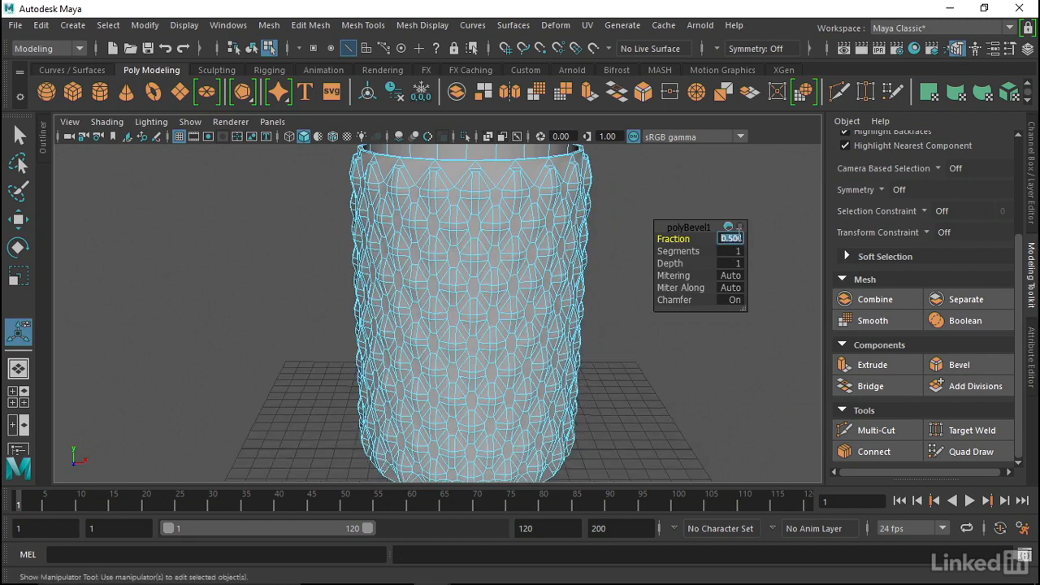
type("0.2")
key("Return")
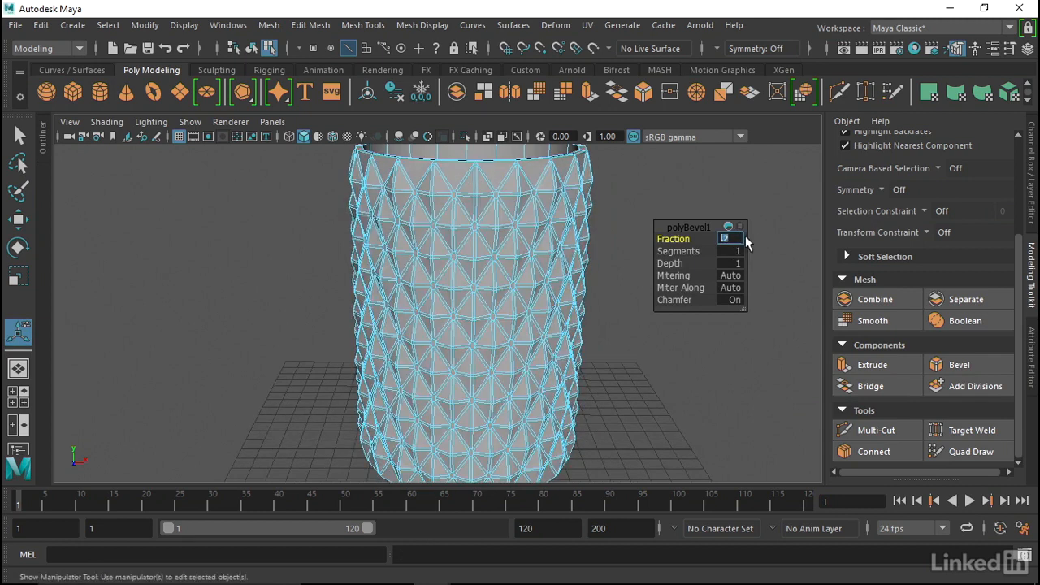
Set the bevel's fraction to 0.1 and its segments to 2.
scroll(506, 280, "up", 5)
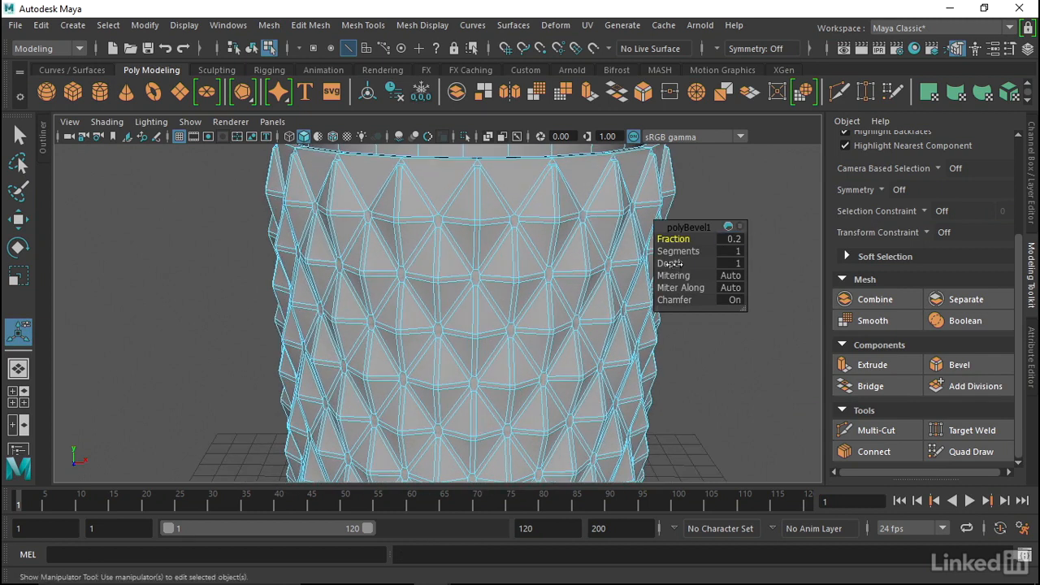
left_click(740, 237)
type(".1")
key("Return")
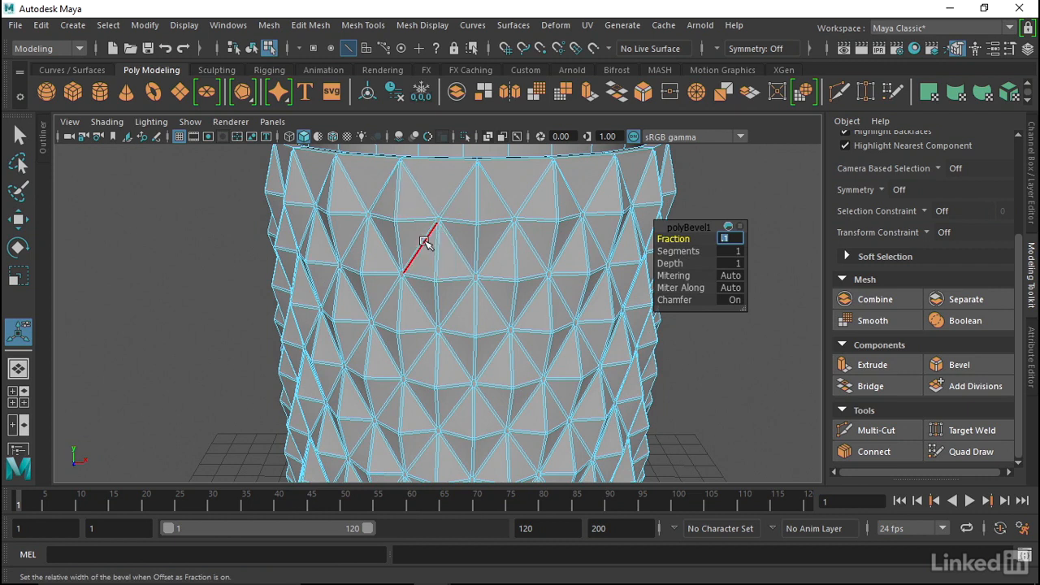
scroll(485, 252, "up", 5)
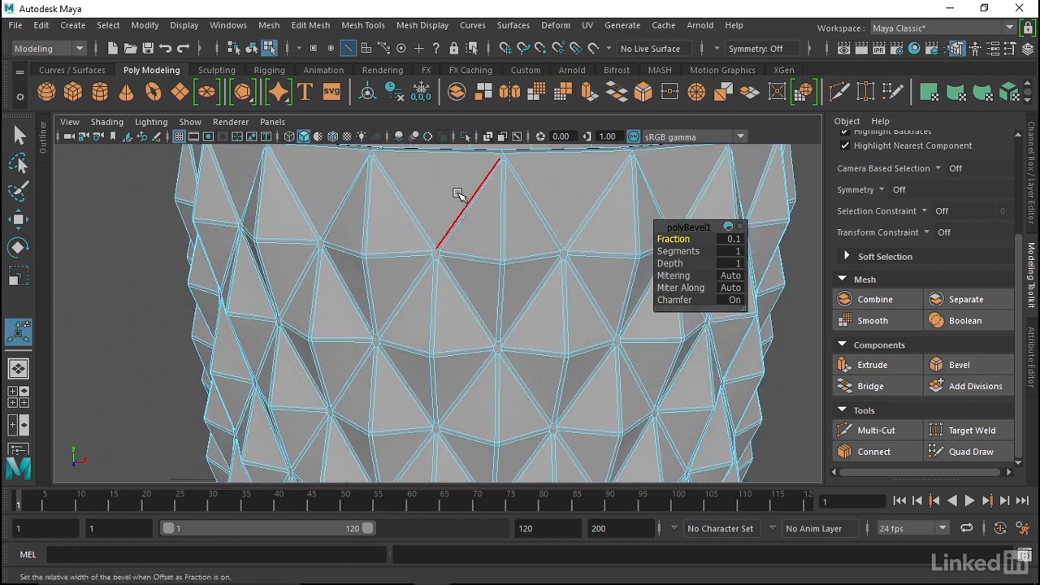
left_click(731, 251)
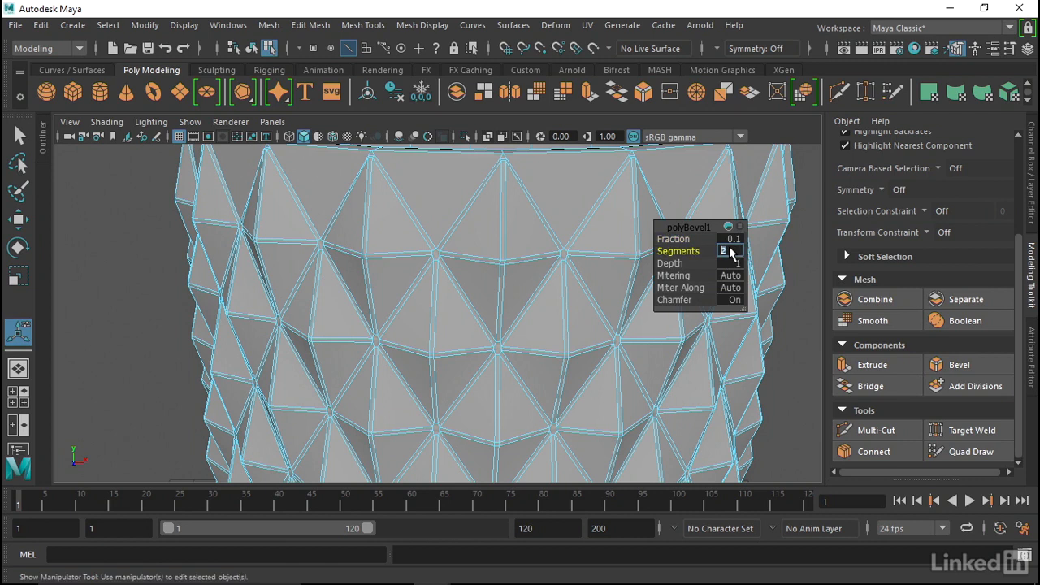
type("2")
key("Return")
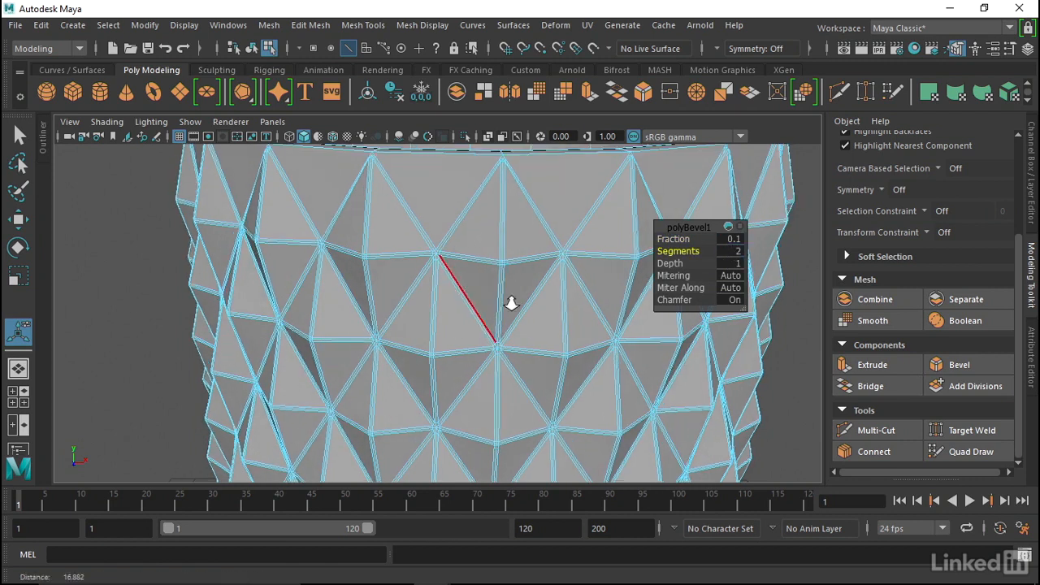
Return the beveled cylinder to object selection and delete all construction history in the scene.
scroll(516, 304, "down", 5)
scroll(455, 280, "down", 3)
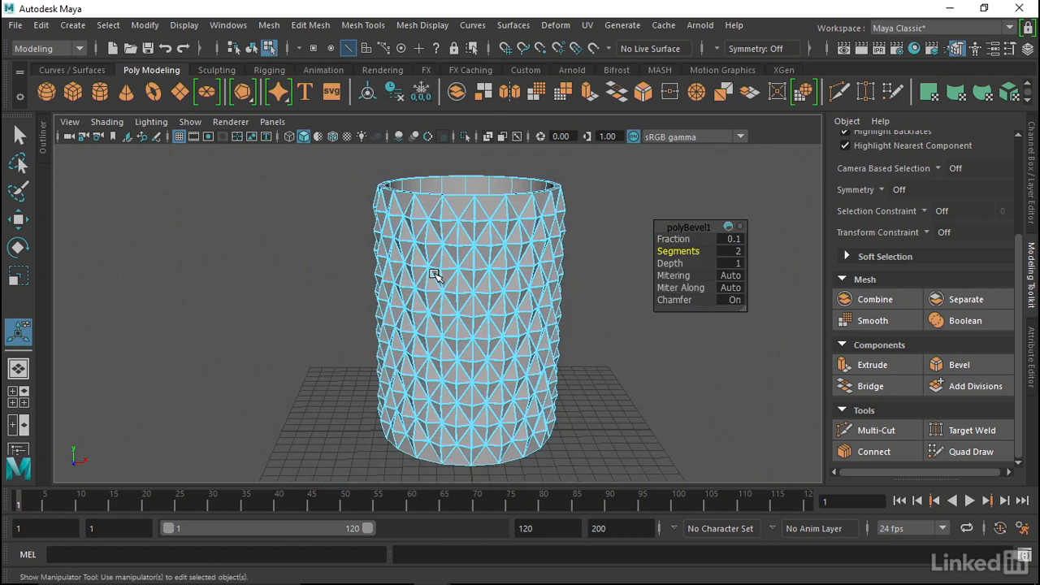
right_click_drag(429, 276, 491, 105)
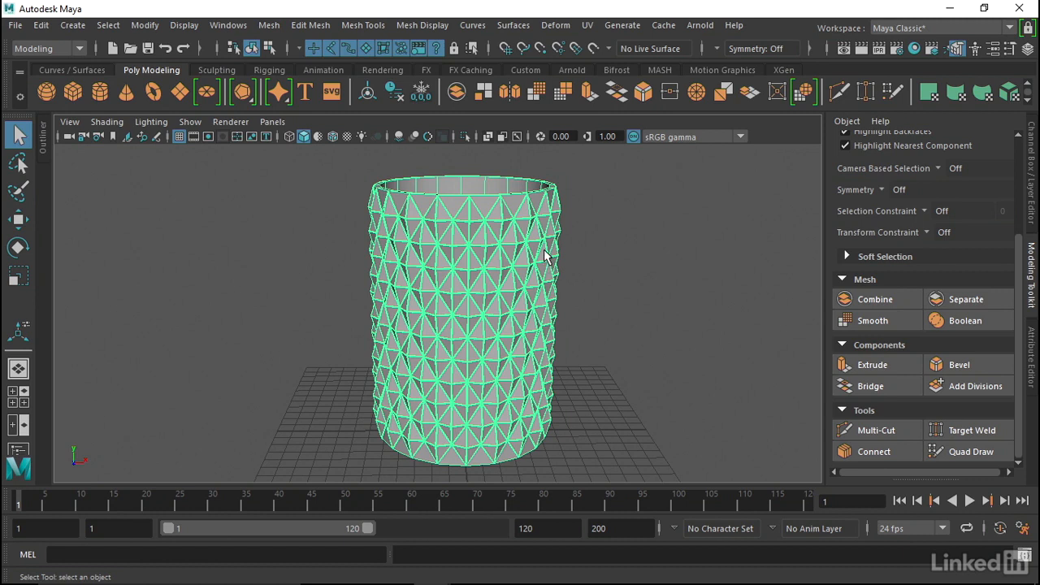
left_click(45, 26)
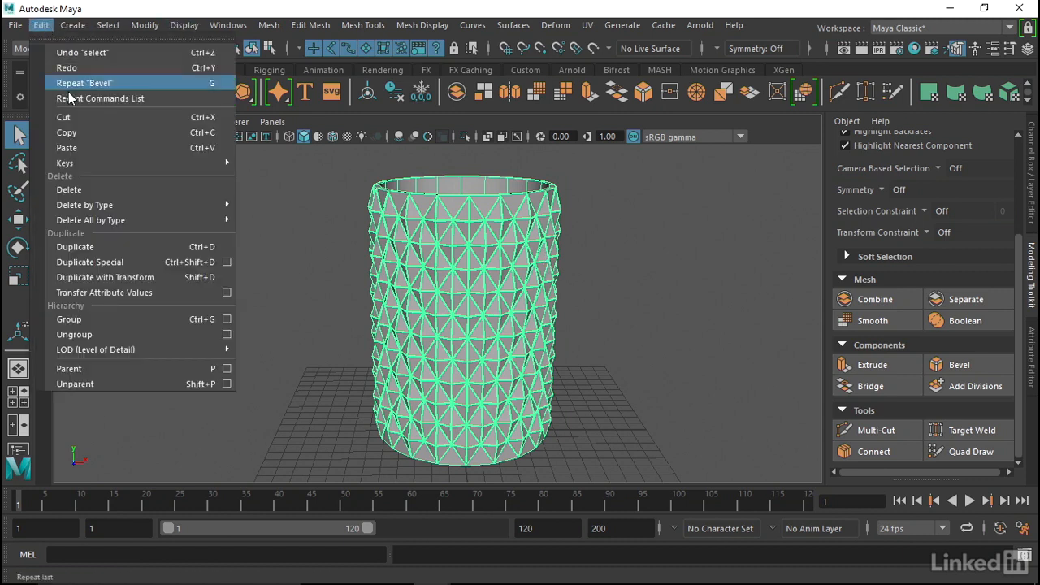
mouse_move(115, 221)
left_click(283, 85)
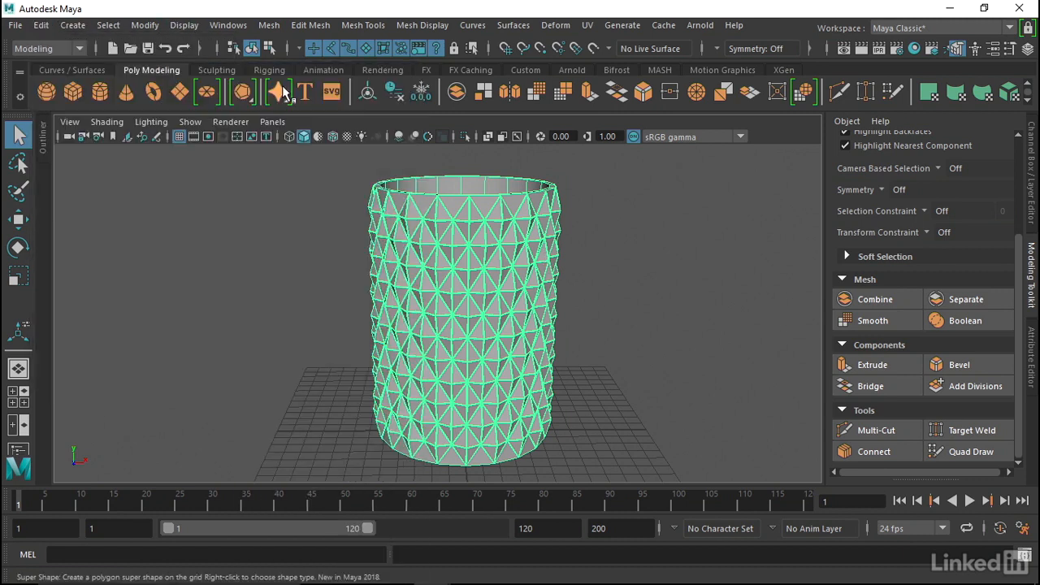
left_click_drag(449, 267, 315, 254, "alt")
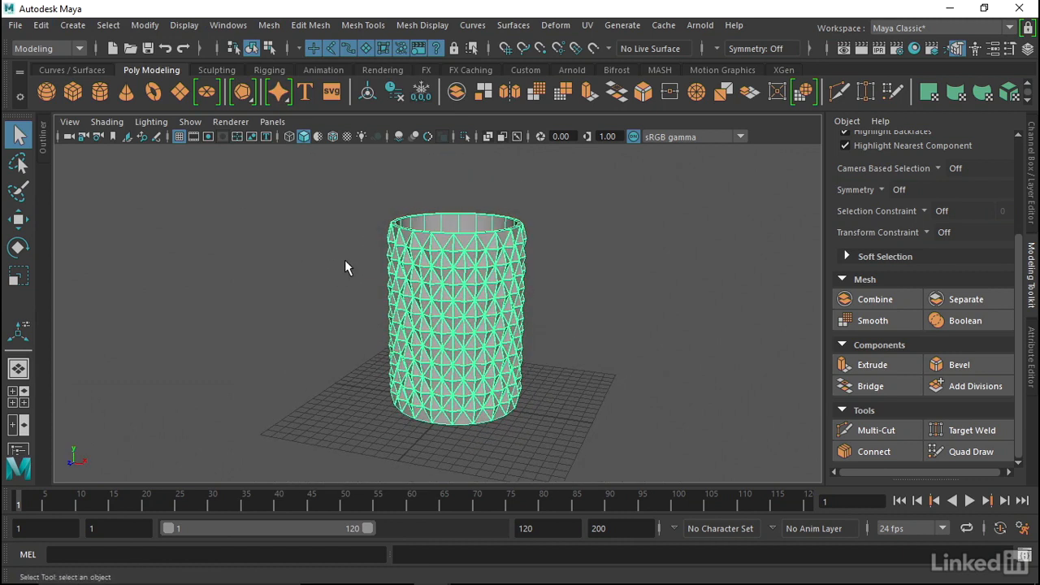
Select the full loop of faces around the cylinder's inner wall.
key("space")
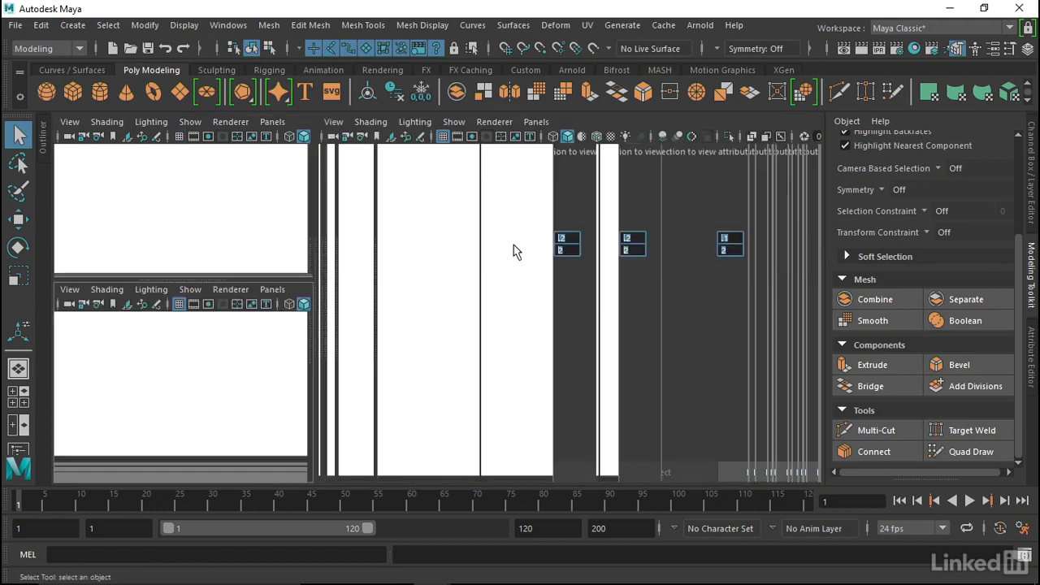
key("space")
left_click_drag(183, 400, 182, 438)
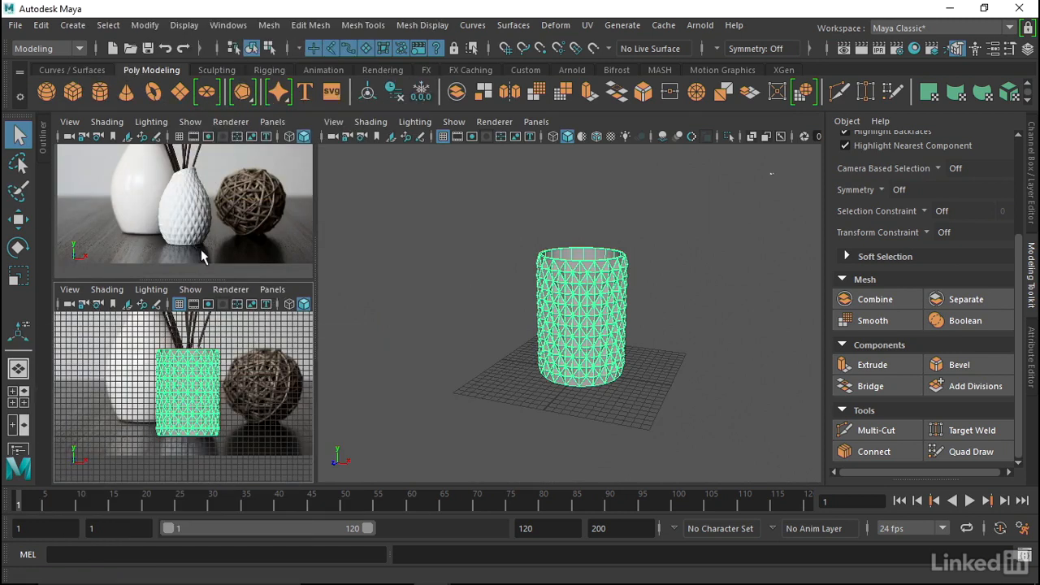
left_click_drag(532, 245, 537, 334, "alt")
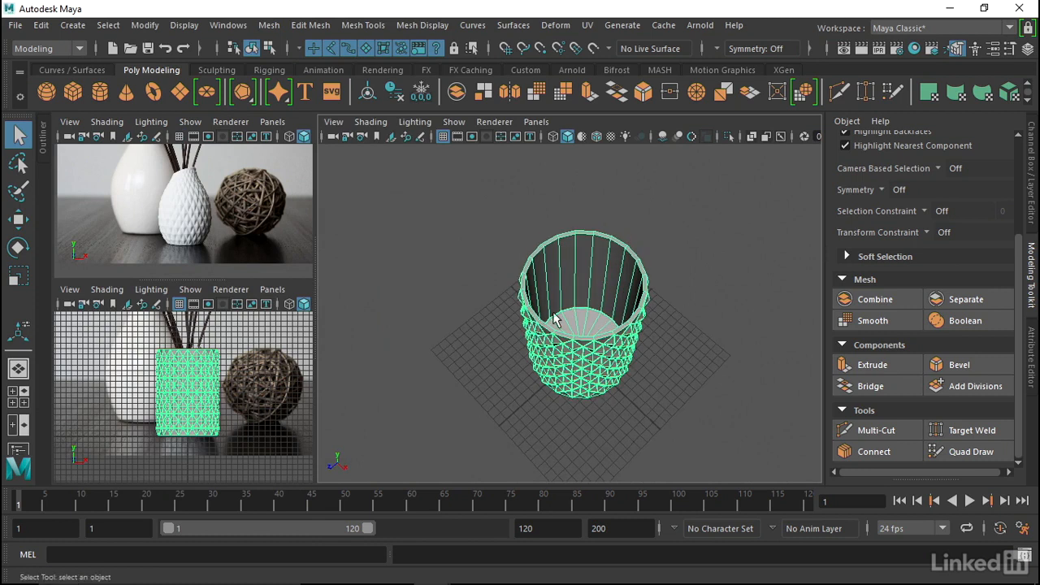
middle_click_drag(543, 264, 495, 259, "alt")
right_click_drag(494, 258, 537, 281, "alt")
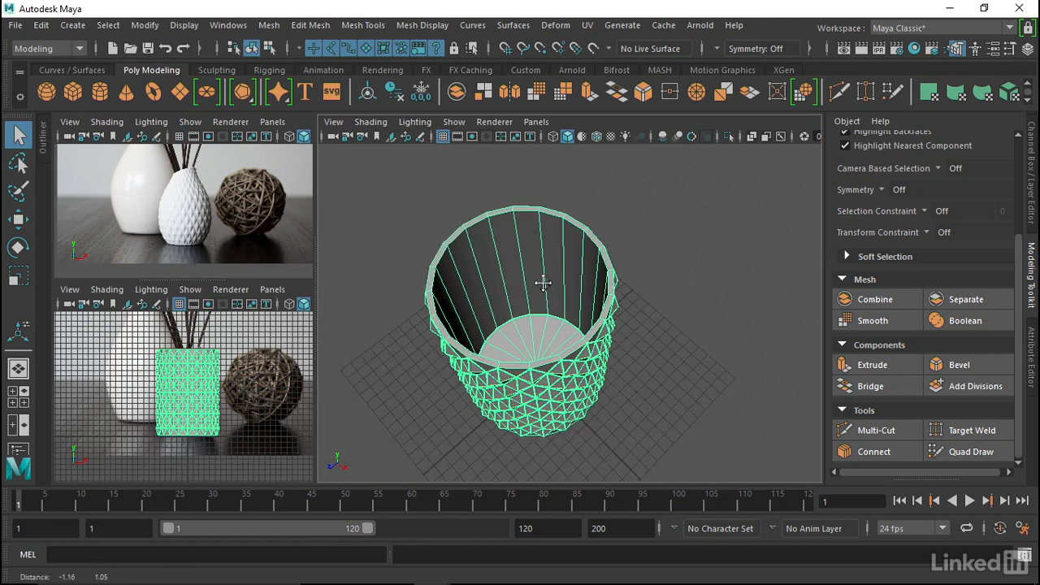
middle_click_drag(536, 281, 554, 262, "alt")
right_click_drag(550, 249, 547, 173)
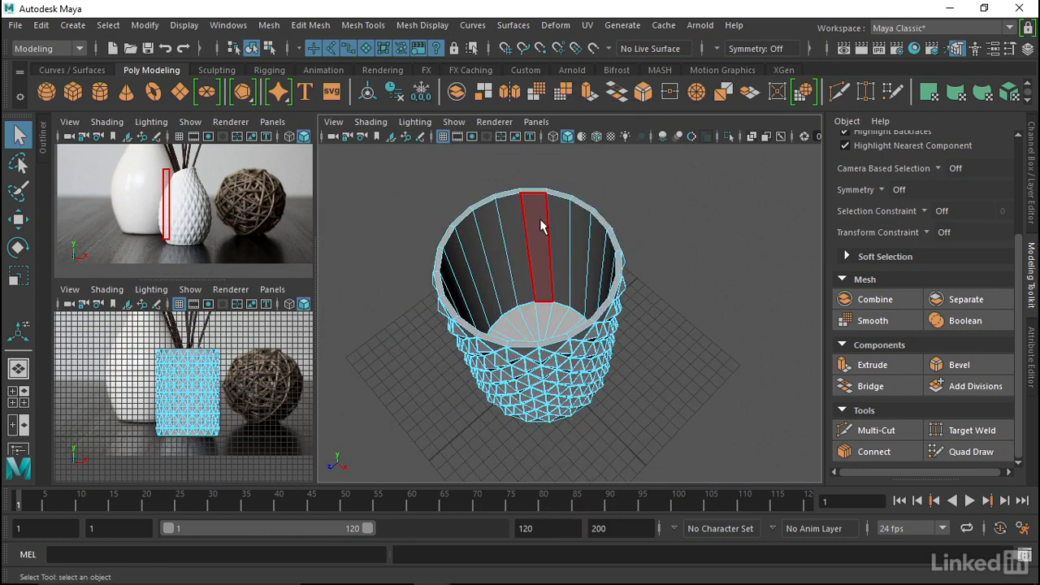
left_click(538, 242)
double_click(521, 236, "shift")
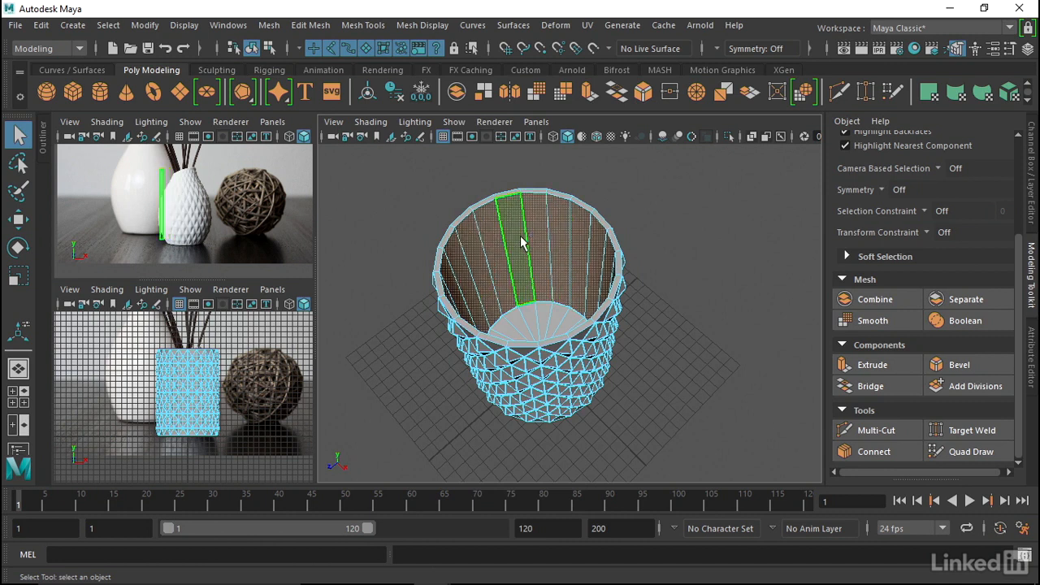
left_click_drag(500, 254, 378, 276, "alt")
left_click_drag(578, 343, 652, 298, "alt")
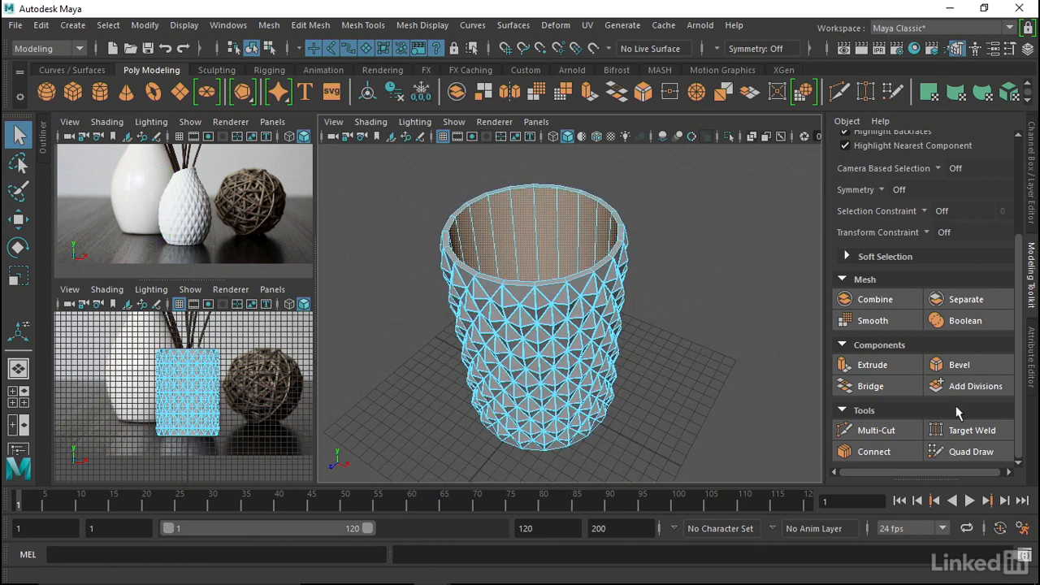
Connect the selected inner wall faces with 8 horizontal segments.
left_click(887, 455)
left_click_drag(714, 294, 687, 291, "alt")
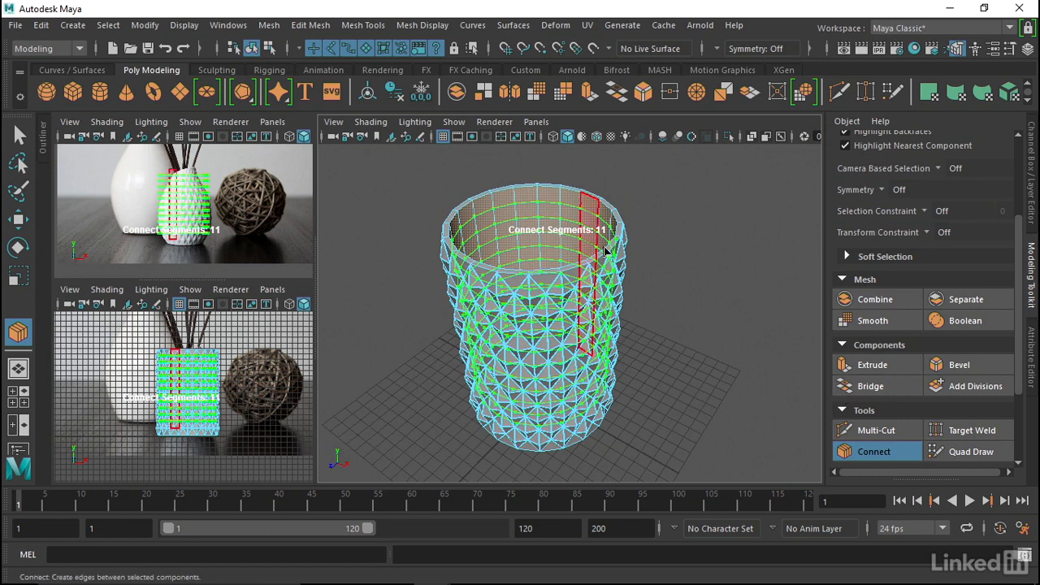
middle_click_drag(690, 262, 622, 220)
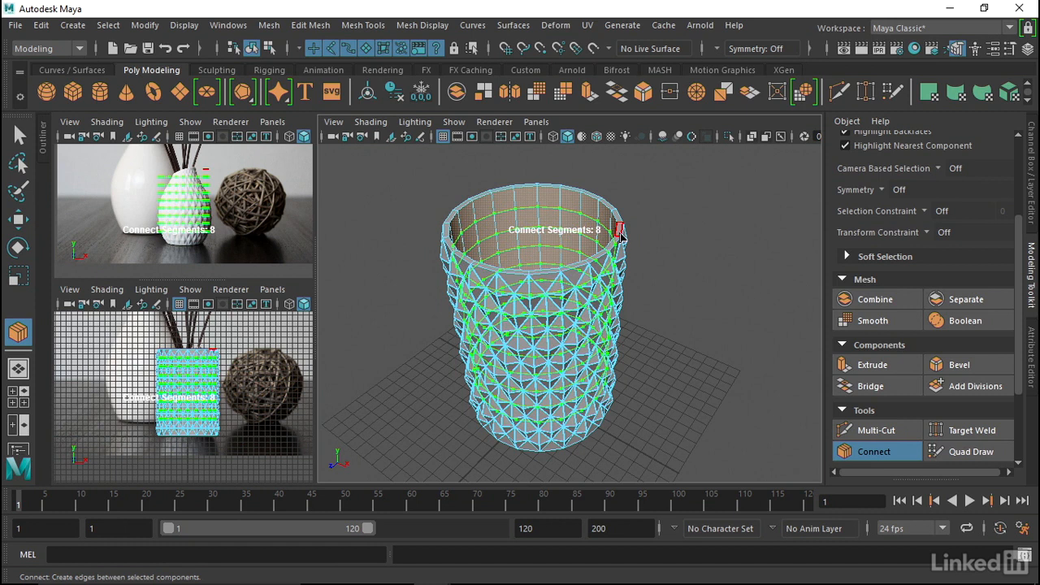
key("q")
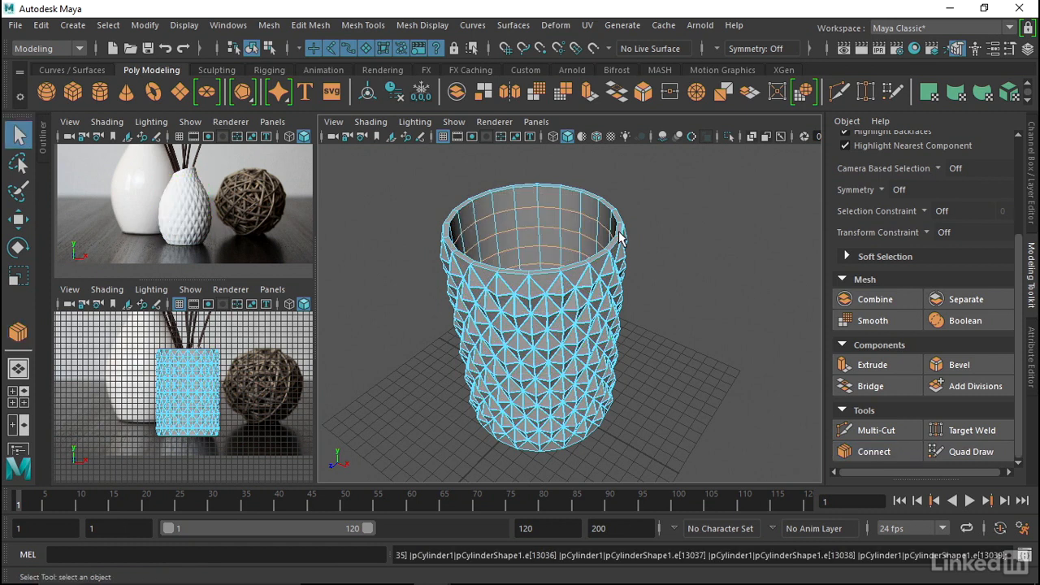
left_click_drag(602, 257, 564, 268, "alt")
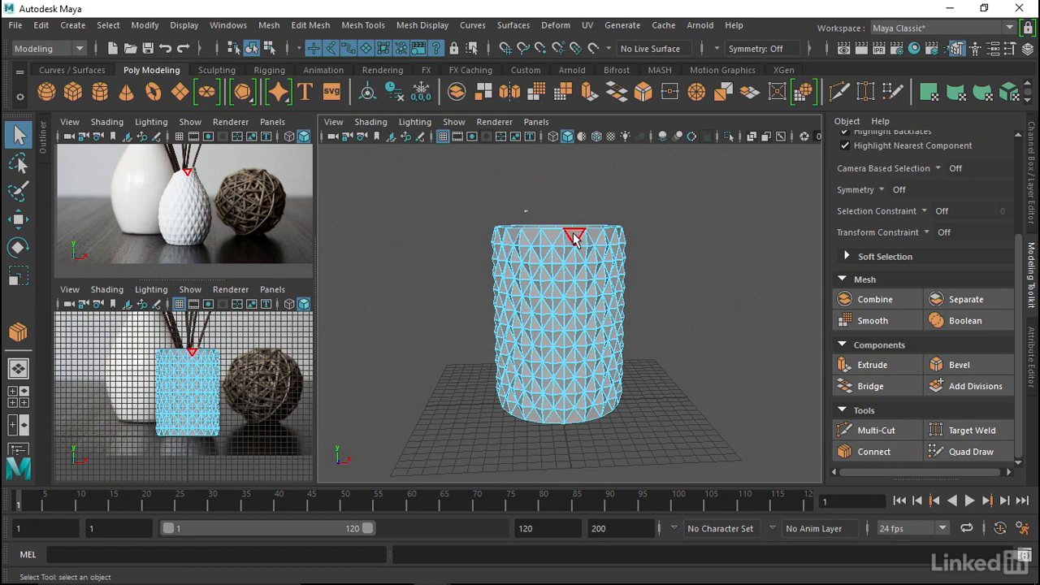
Select the whole cylinder as an object and apply a nonlinear Flare deformer to it.
right_click_drag(573, 236, 499, 131)
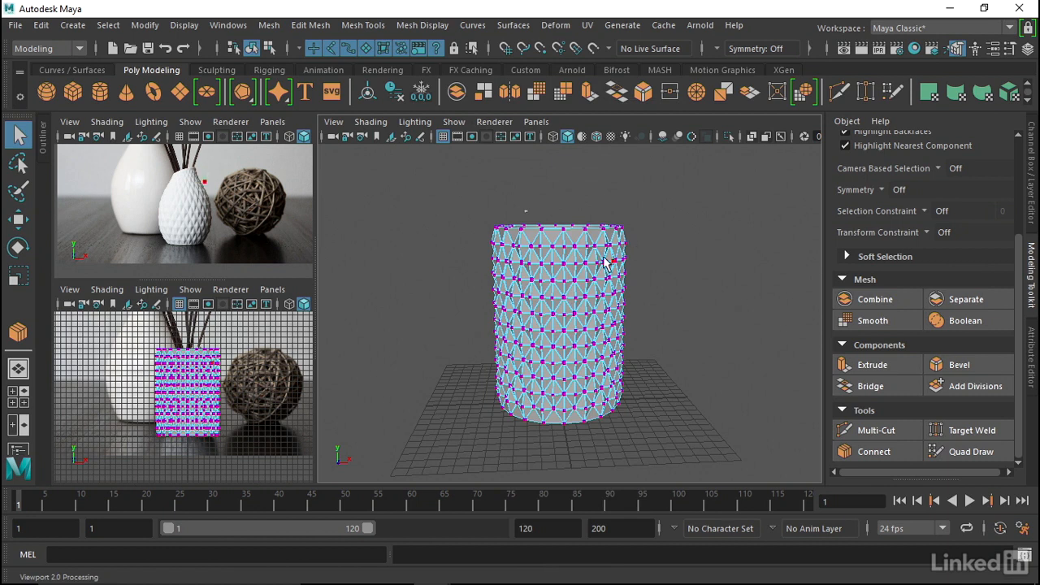
mouse_move(563, 244)
left_mouse_down("alt")
mouse_move(564, 277)
mouse_move(564, 260)
left_mouse_up("alt")
right_click_drag(567, 262, 628, 85)
mouse_move(547, 303)
left_mouse_down("alt")
mouse_move(529, 278)
mouse_move(541, 289)
left_mouse_up("alt")
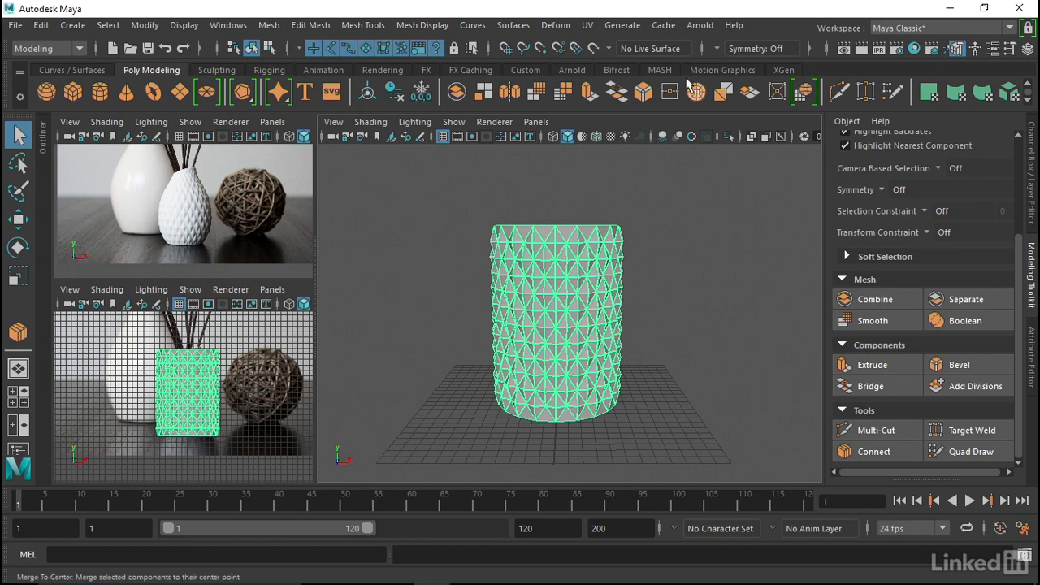
left_click(555, 25)
mouse_move(628, 224)
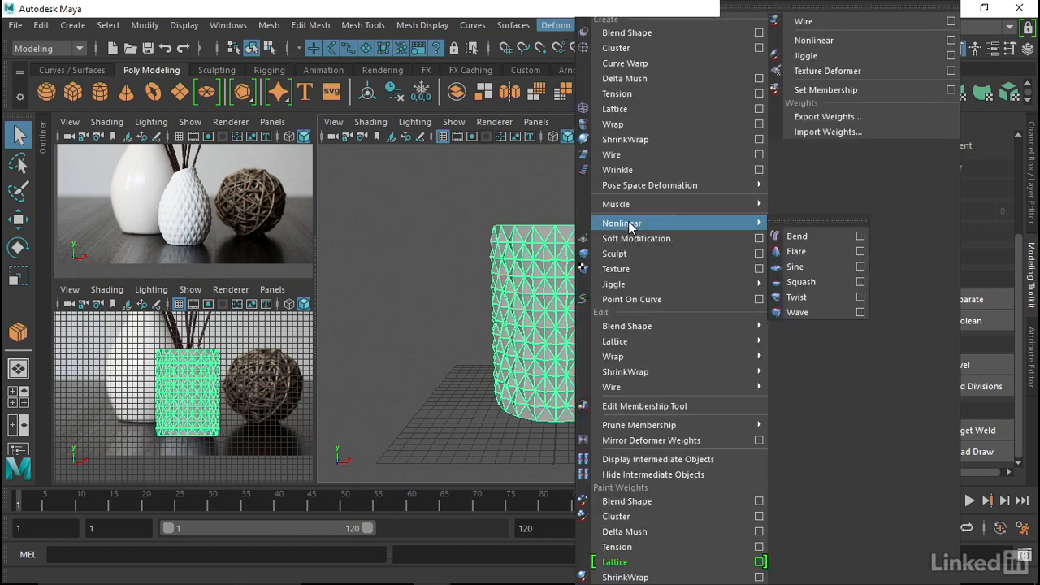
left_click(819, 251)
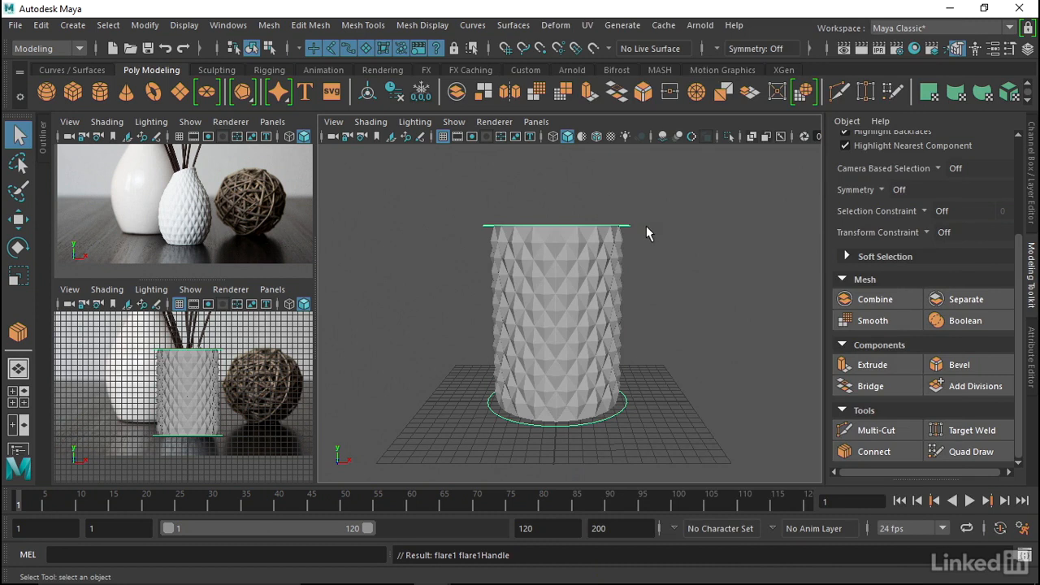
In the front view, set the flare deformer's Start Flare X and Start Flare Z to 0.7.
key("space")
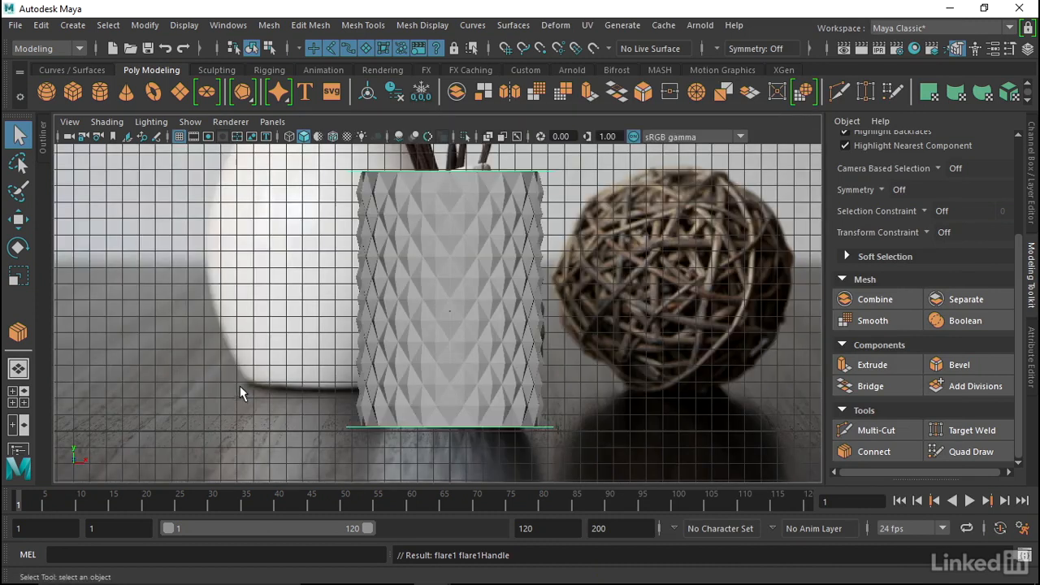
left_click(1030, 219)
scroll(894, 268, "down", 1)
left_click(853, 302)
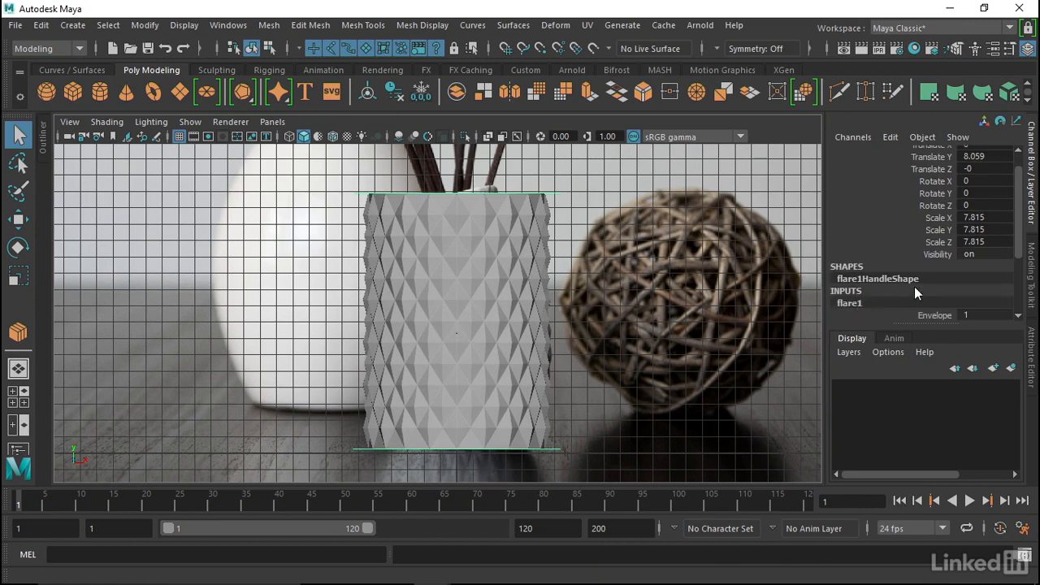
scroll(910, 280, "down", 3)
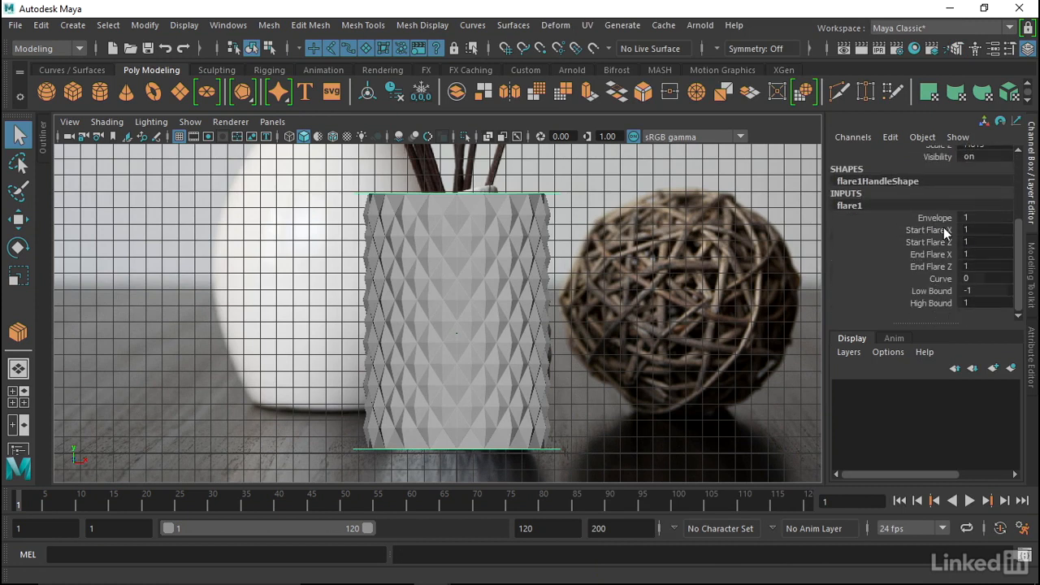
left_click_drag(943, 231, 943, 240)
middle_click_drag(623, 281, 638, 281)
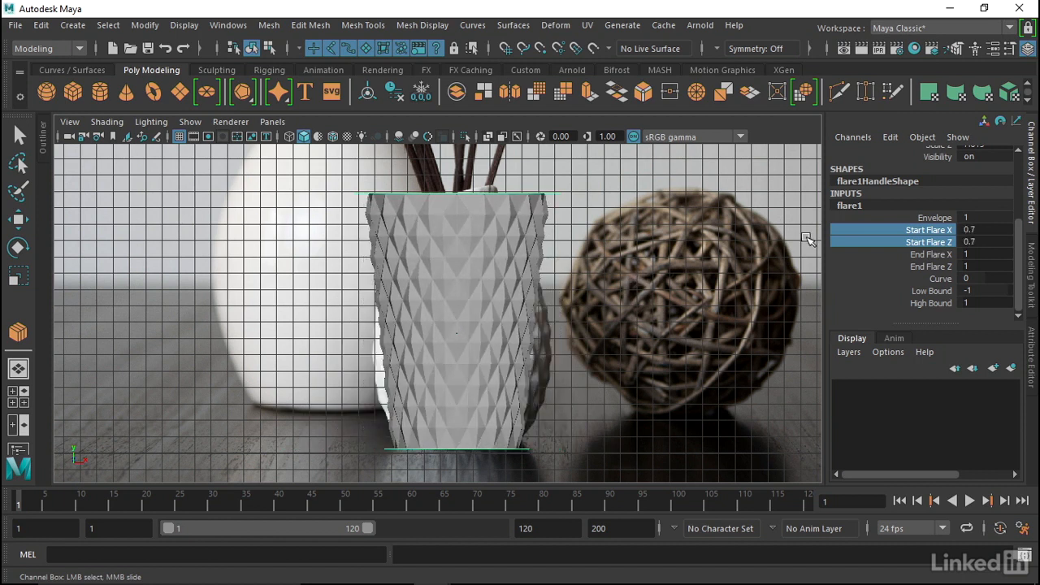
Set End Flare X and End Flare Z to 0.4 and the flare's Curve to 0.9.
left_click_drag(927, 254, 930, 265)
middle_click_drag(712, 272, 708, 267)
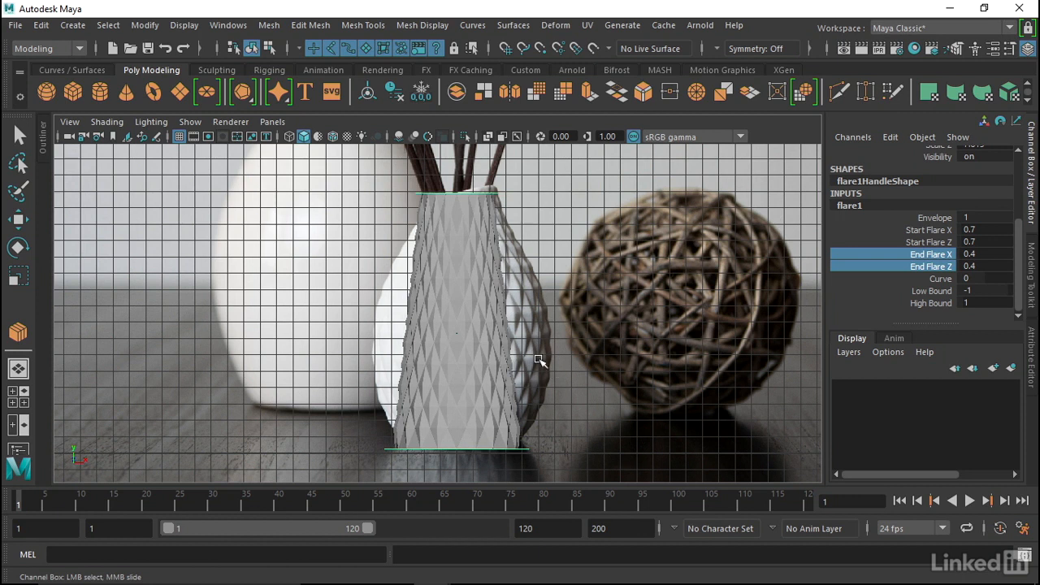
left_click(942, 278)
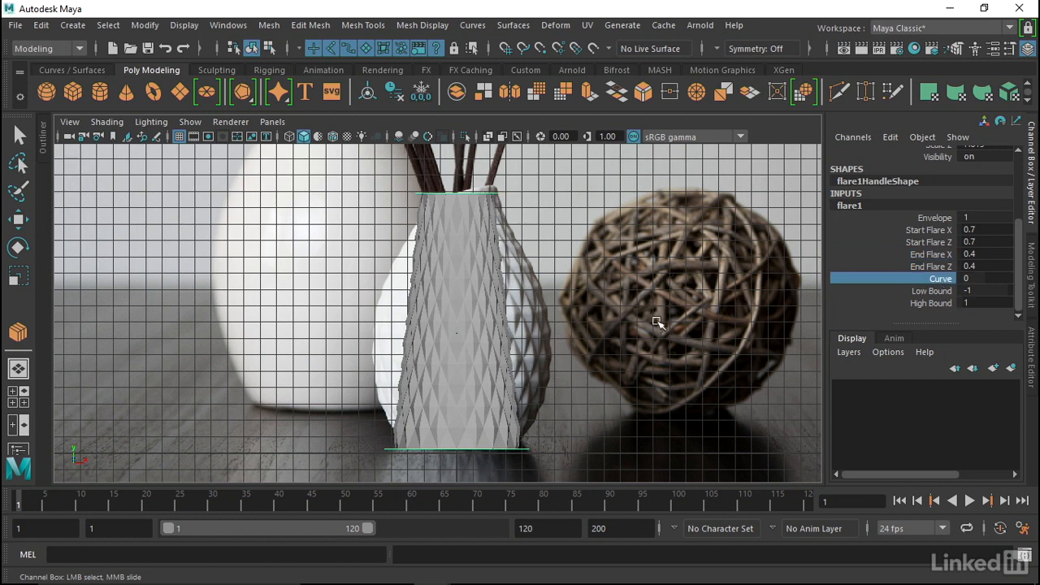
middle_click_drag(682, 302, 691, 301)
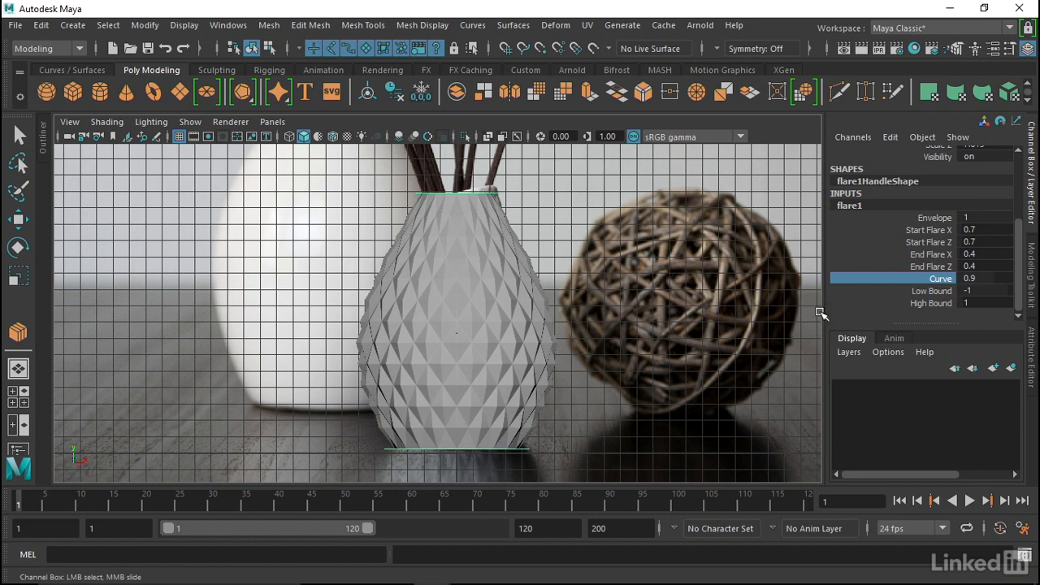
Set the flare deformer's High Bound to 0.9 to fit the neck to the reference vase.
left_click(931, 290)
left_click(921, 302)
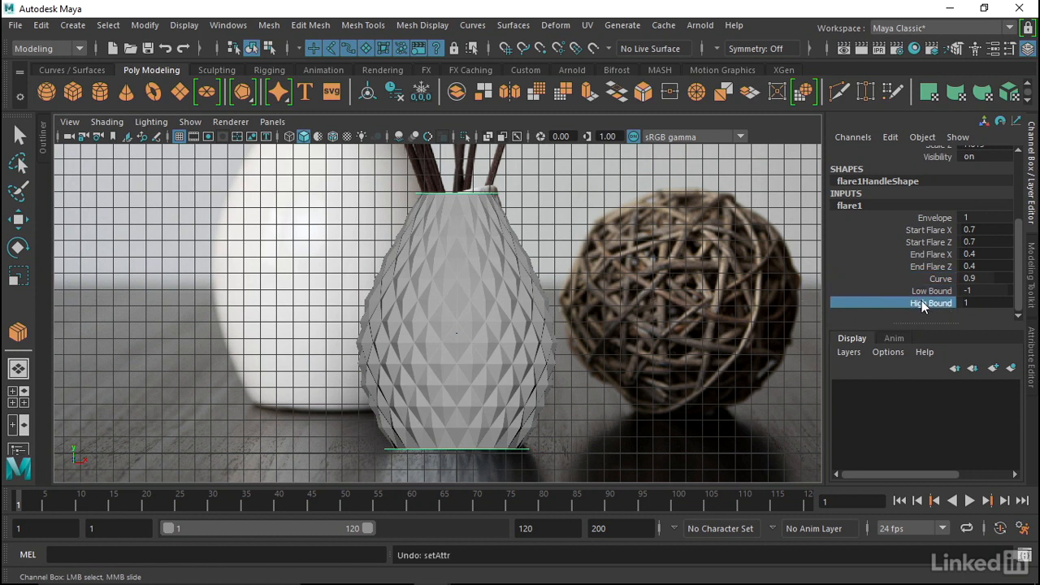
middle_click_drag(670, 277, 665, 252)
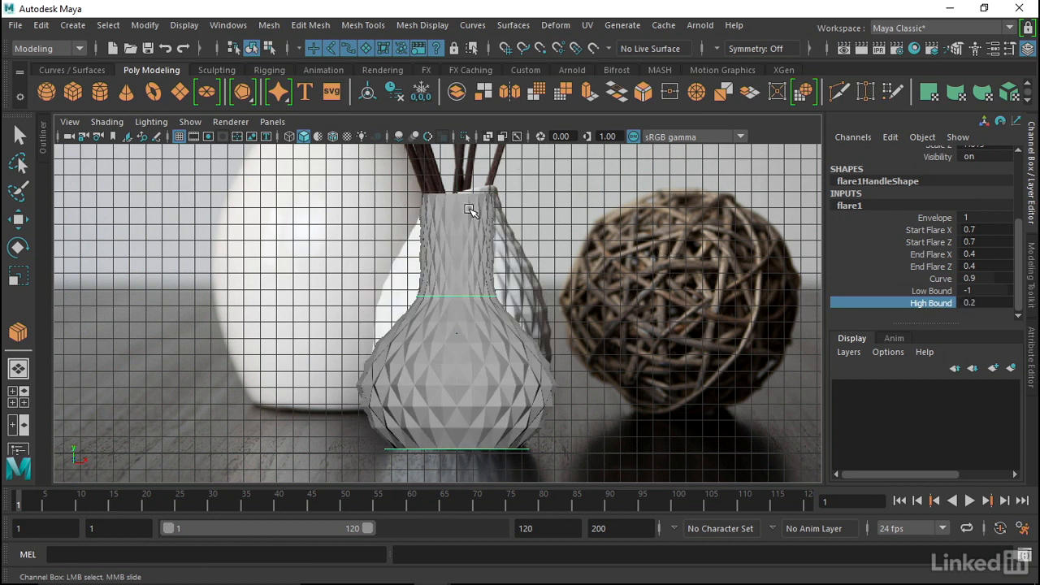
middle_click_drag(595, 252, 602, 252)
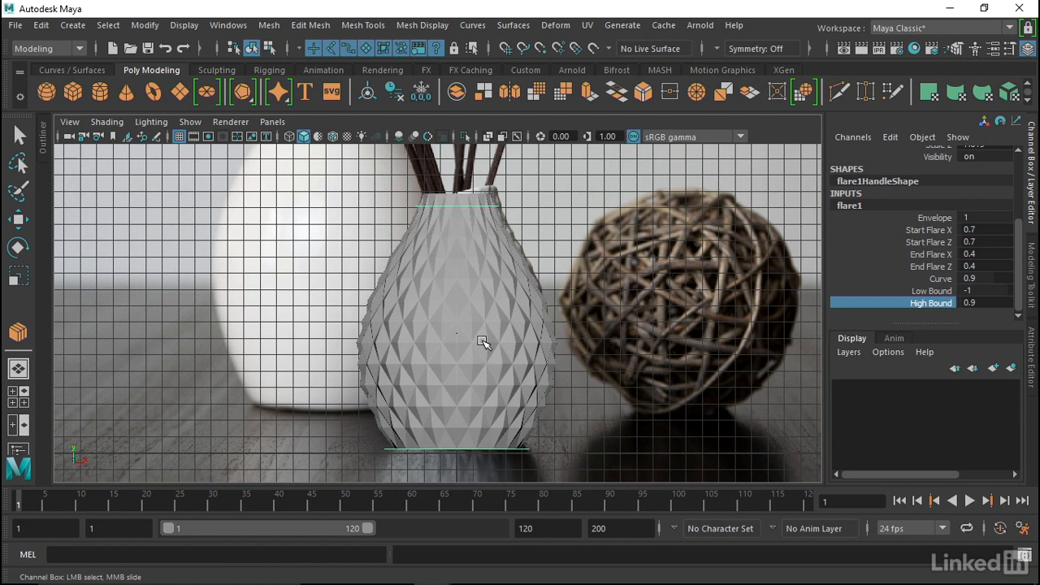
Select the flared vase mesh in the perspective view and delete all construction history to bake in the deformation.
key("space")
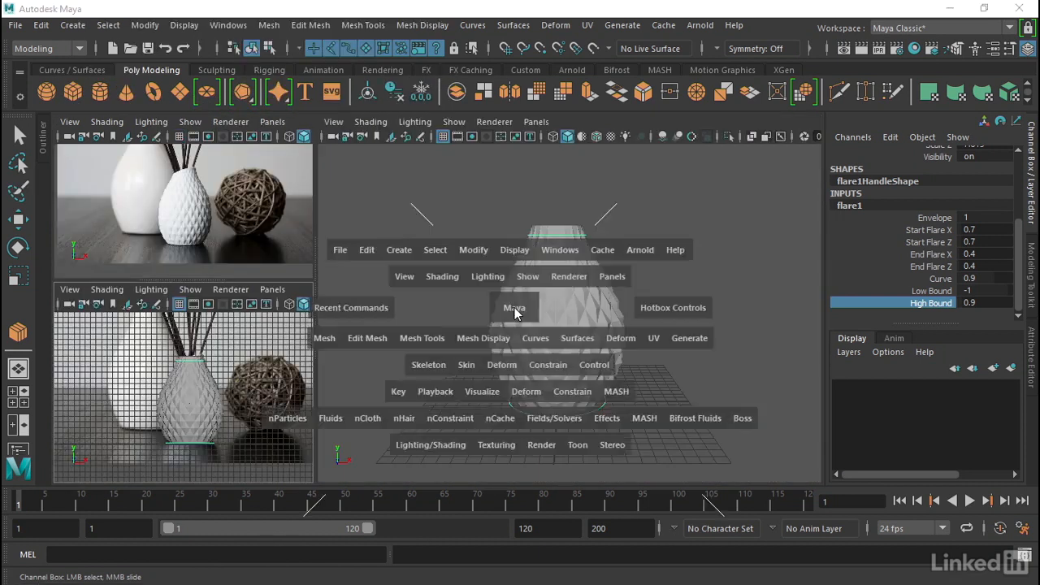
key("space")
left_click_drag(507, 285, 462, 341, "alt")
right_click_drag(462, 342, 531, 346, "alt")
left_click_drag(531, 346, 483, 314, "alt")
middle_click_drag(483, 314, 553, 288, "alt")
right_click_drag(552, 289, 482, 290, "alt")
left_click_drag(483, 290, 479, 260, "alt")
left_click(552, 294)
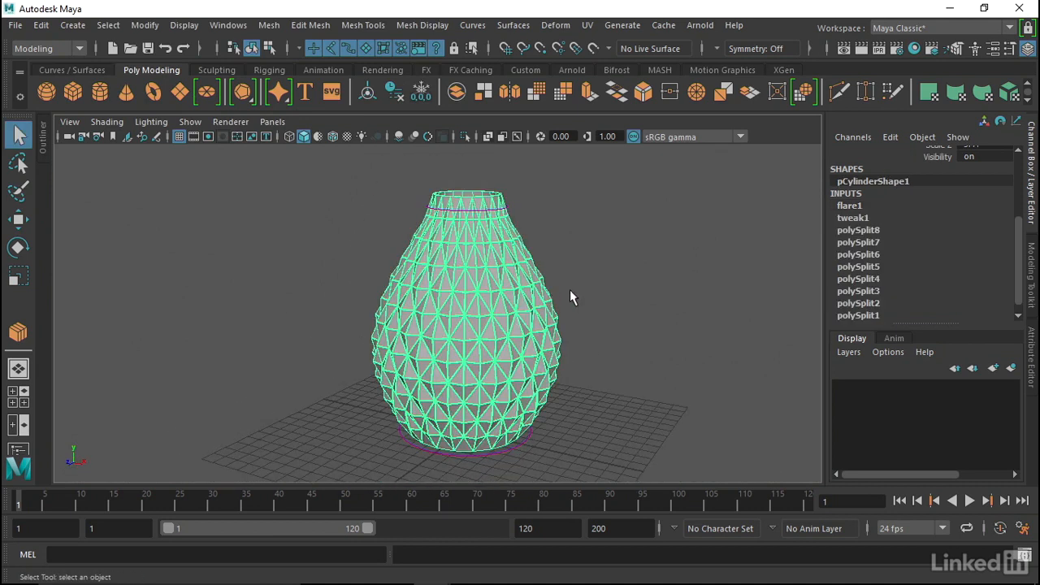
left_click_drag(511, 276, 518, 268, "alt")
middle_click_drag(517, 267, 523, 247, "alt")
left_click(45, 26)
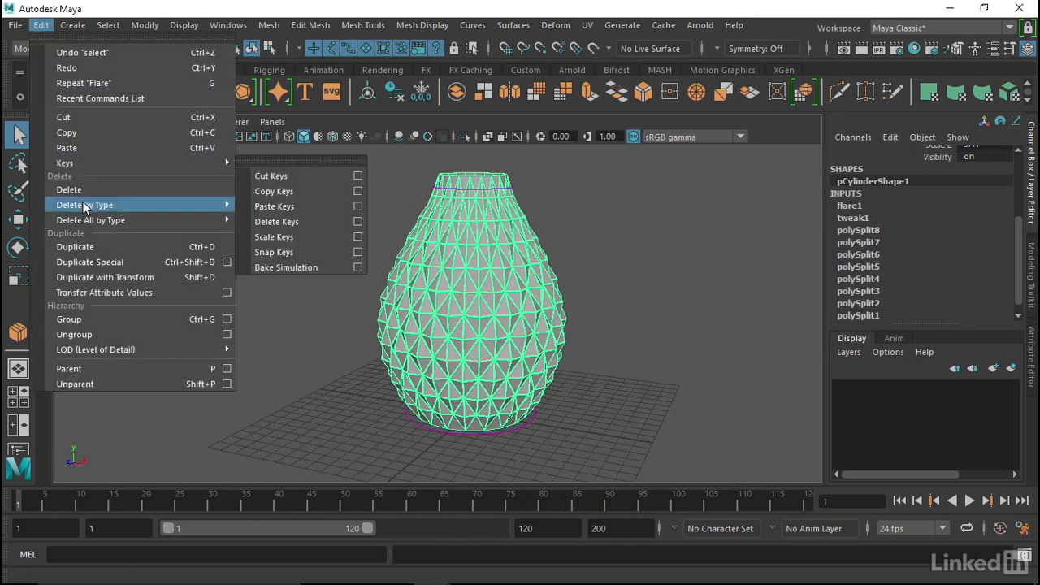
mouse_move(85, 218)
left_click(292, 87)
left_click_drag(400, 198, 381, 254, "alt")
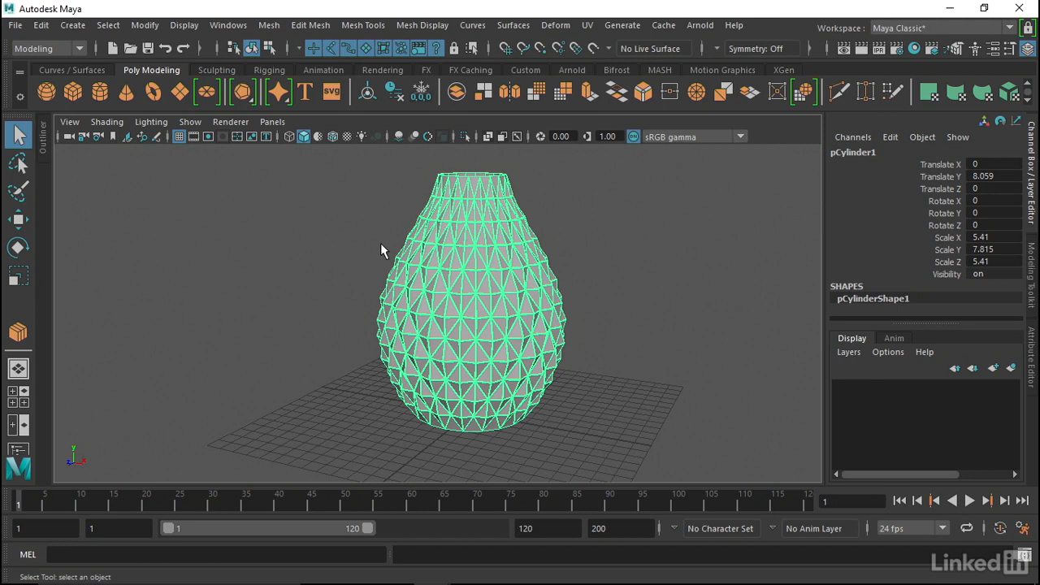
key("space")
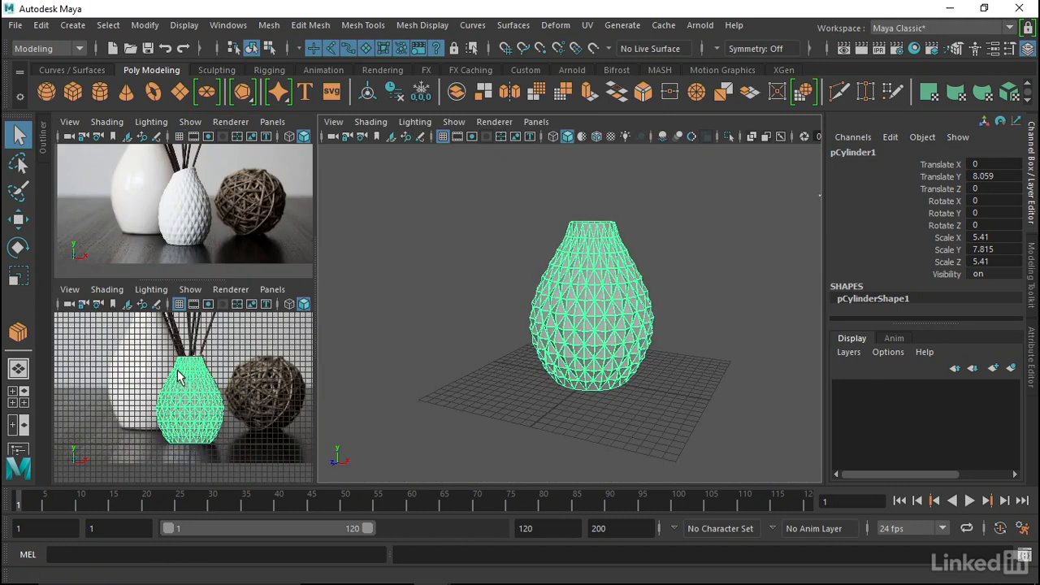
Check the slanted rim in the reference photo and add a lattice deformer to the vase in the front view.
key("space")
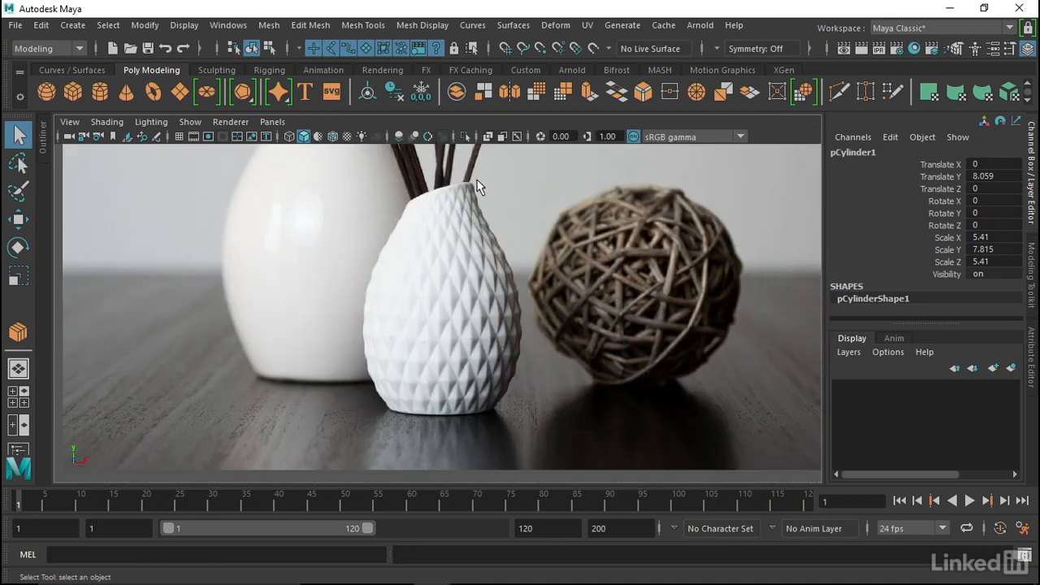
key("space")
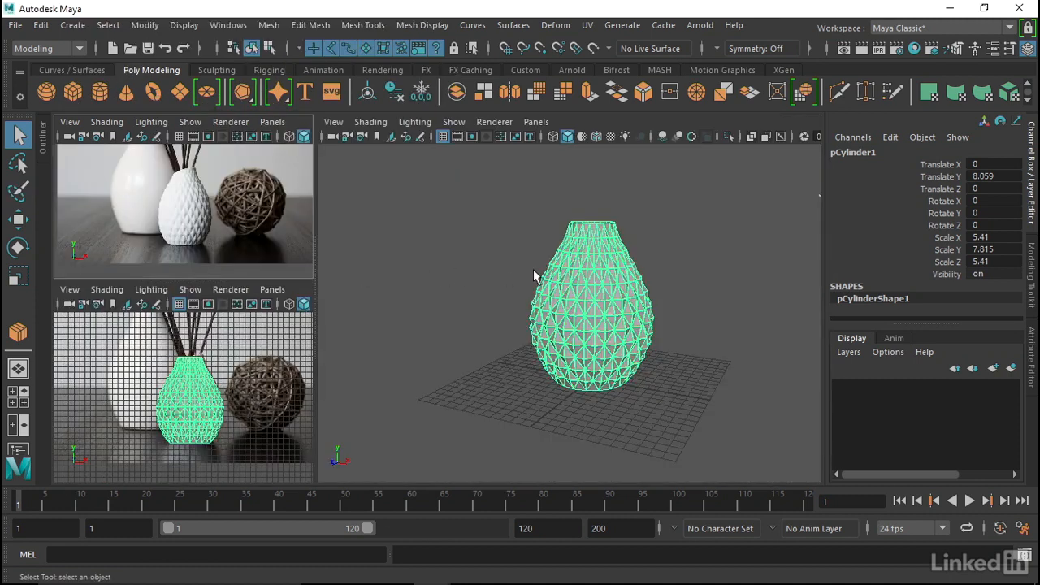
key("space")
key("space")
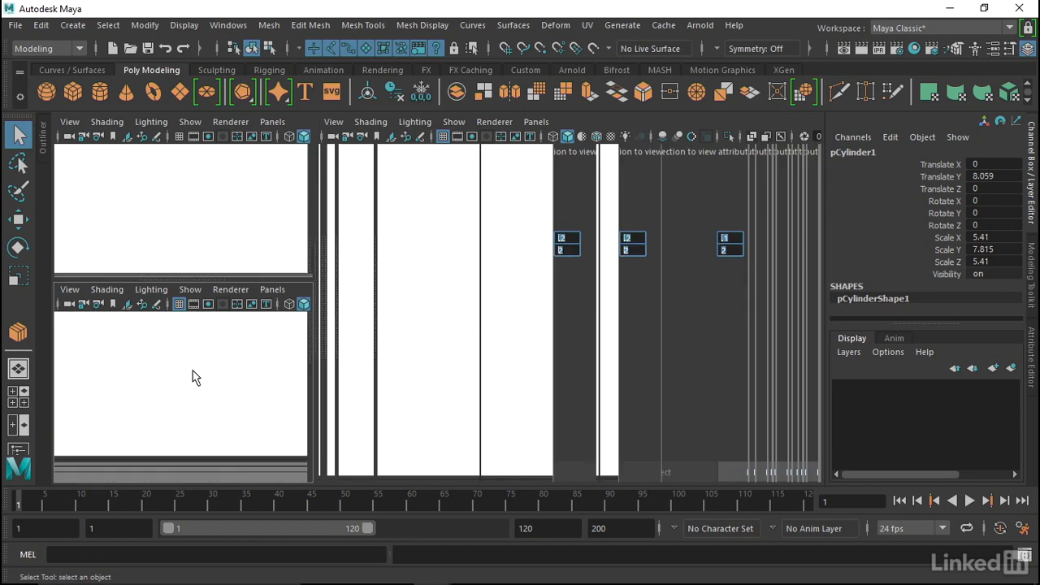
right_click_drag(483, 309, 517, 107)
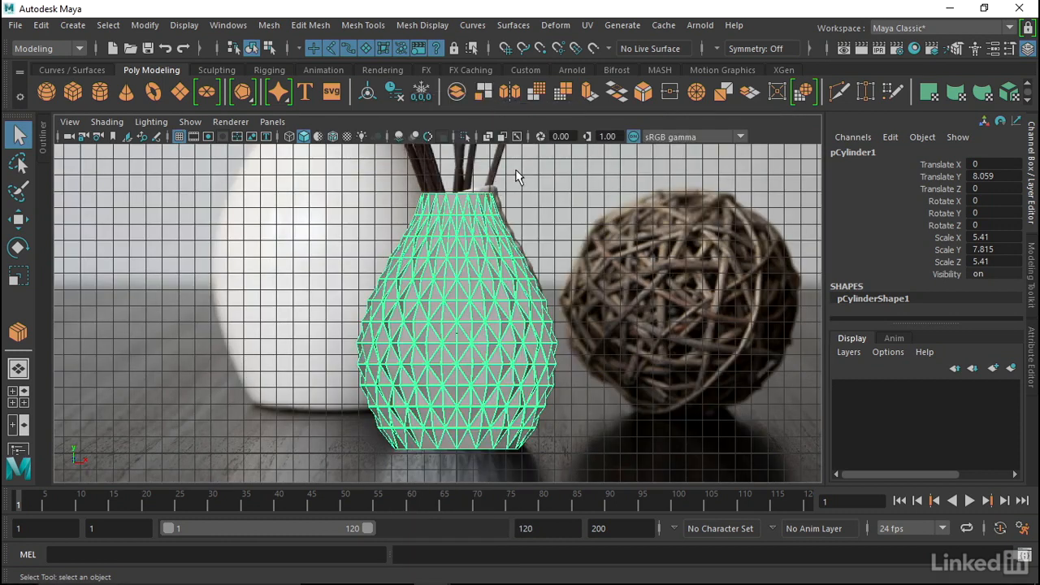
left_click(556, 25)
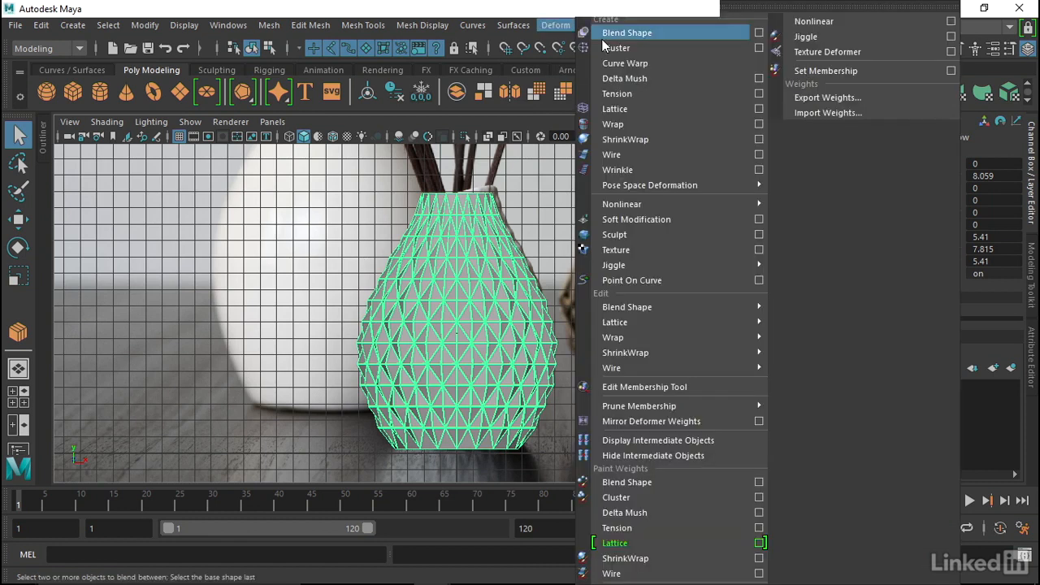
left_click(615, 109)
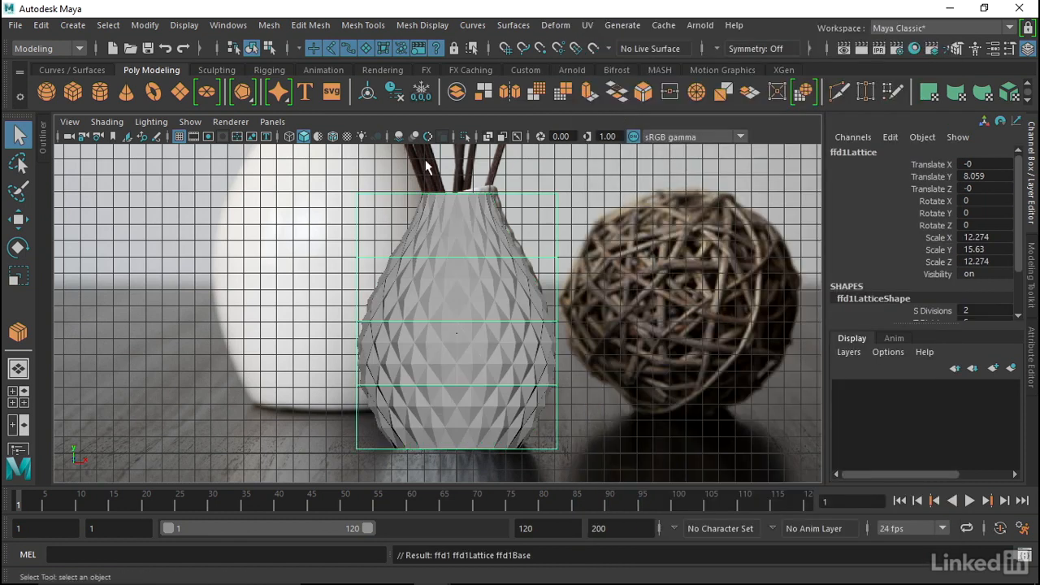
Lower the lattice's upper-left points to about Y 13.6 cm and raise its upper-right points to slant the rim like the reference.
right_click_drag(393, 189, 383, 154)
left_click(374, 191)
key("w")
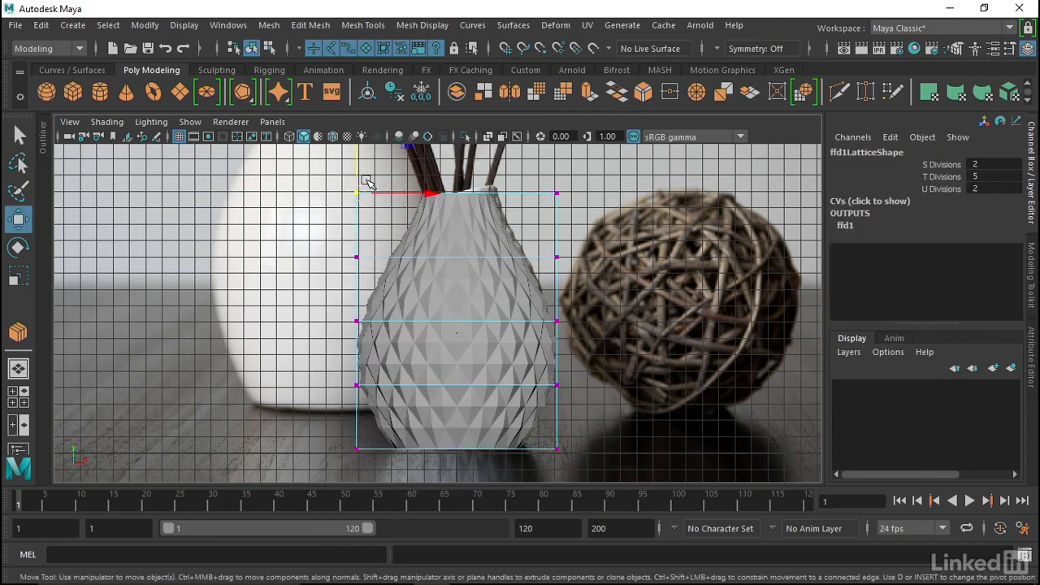
left_click_drag(359, 160, 361, 204)
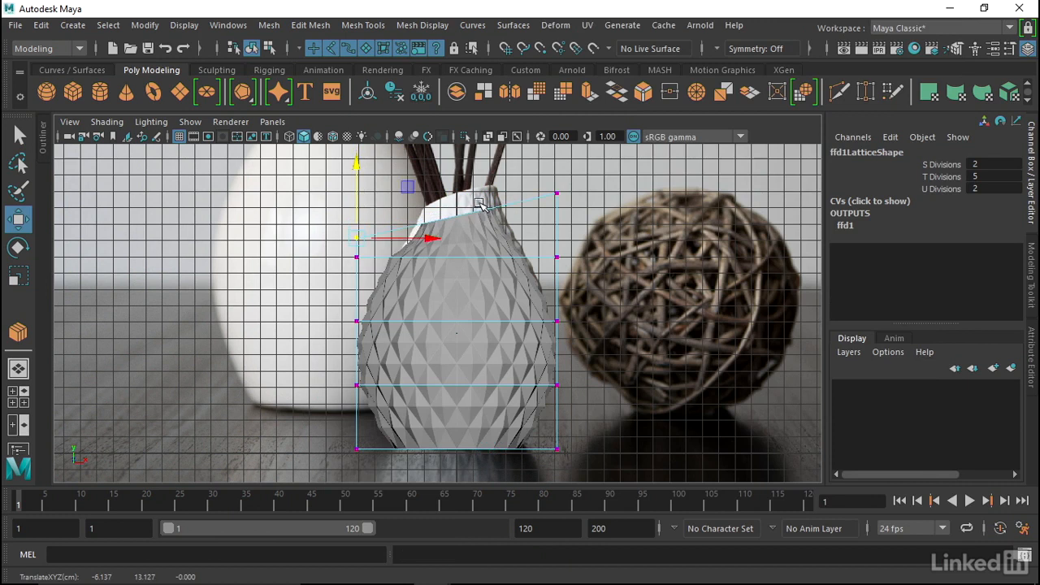
left_click_drag(528, 154, 585, 213)
left_click_drag(558, 172, 572, 140)
left_click_drag(371, 243, 372, 244)
left_click_drag(359, 212, 359, 205)
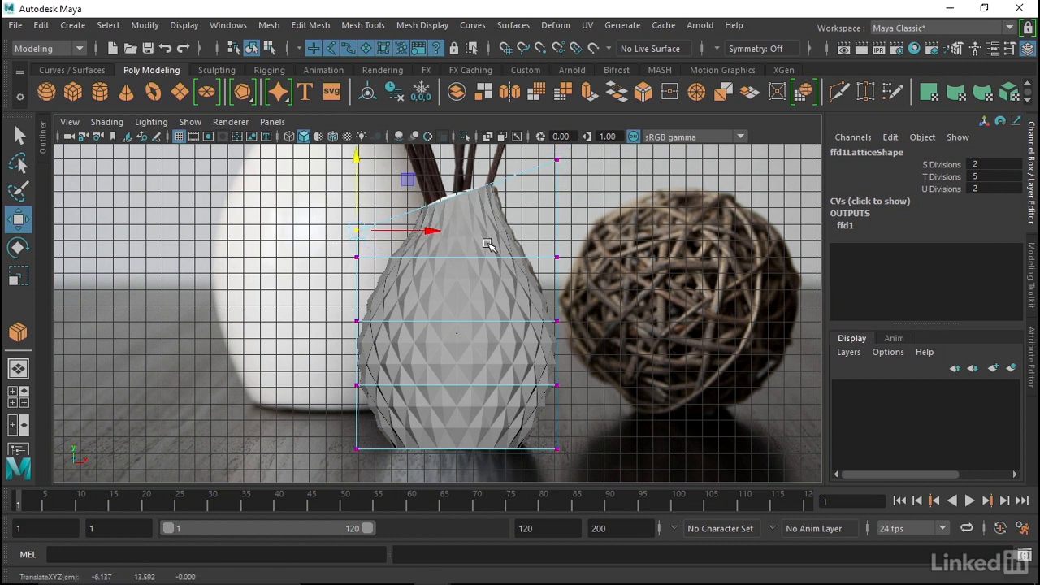
Return the lattice to object mode and delete the vase mesh's construction history to bake in the slanted rim.
right_click_drag(484, 221, 541, 112)
key("space")
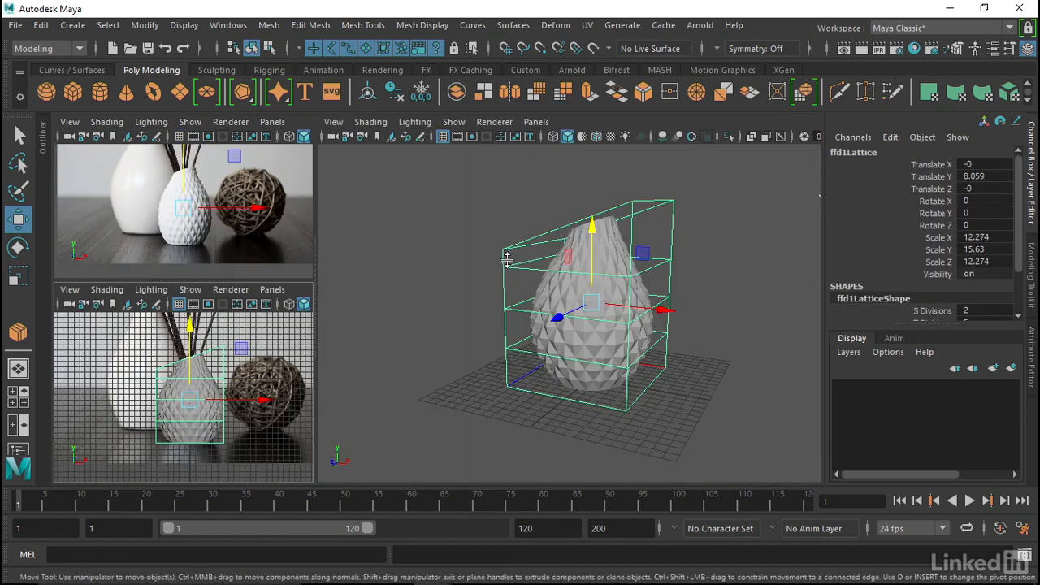
left_click_drag(574, 280, 612, 265, "alt")
left_click(563, 240)
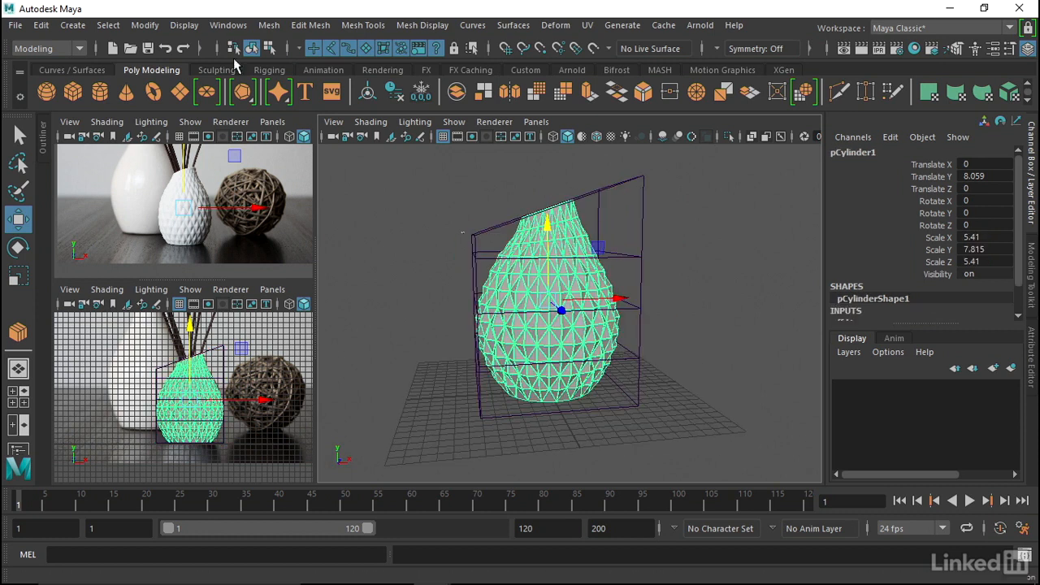
left_click(42, 27)
mouse_move(86, 221)
left_click(275, 82)
Deselect the vase and examine its faceted surface and slanted opening from several angles and distances in the perspective view.
left_click_drag(406, 170, 479, 228, "alt")
right_click_drag(533, 214, 608, 114)
left_click(638, 183)
left_click_drag(597, 262, 557, 226, "alt")
right_click_drag(557, 226, 667, 231, "alt")
left_click_drag(668, 231, 678, 244, "alt")
right_click_drag(677, 244, 623, 245, "alt")
left_click_drag(622, 245, 618, 263, "alt")
right_click_drag(617, 262, 599, 267, "alt")
left_click_drag(599, 266, 606, 274, "alt")
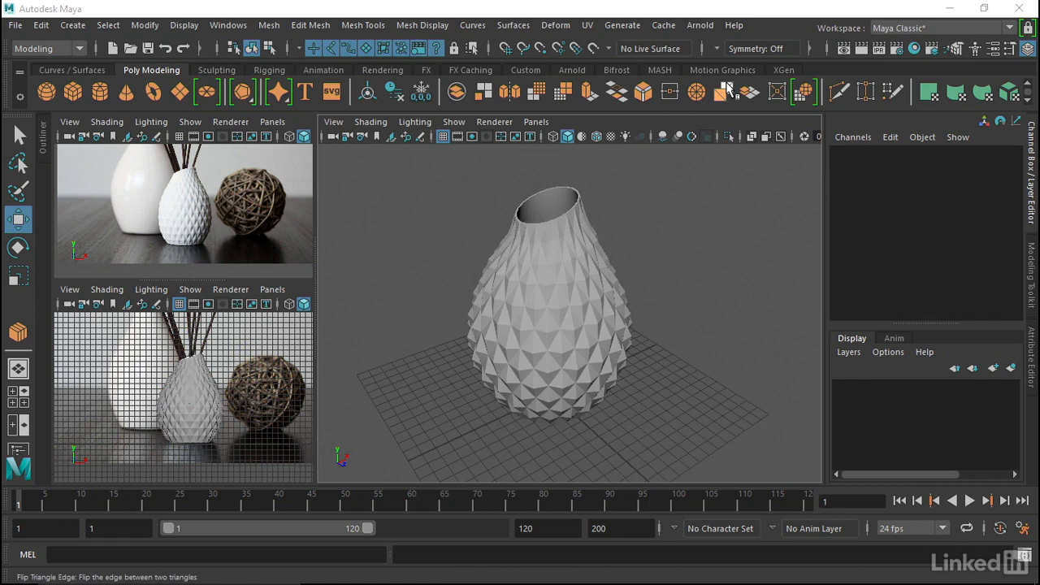
Save the scene as Vase_GEO.mb in the Maya project's assets folder.
left_click(16, 26)
left_click(81, 78)
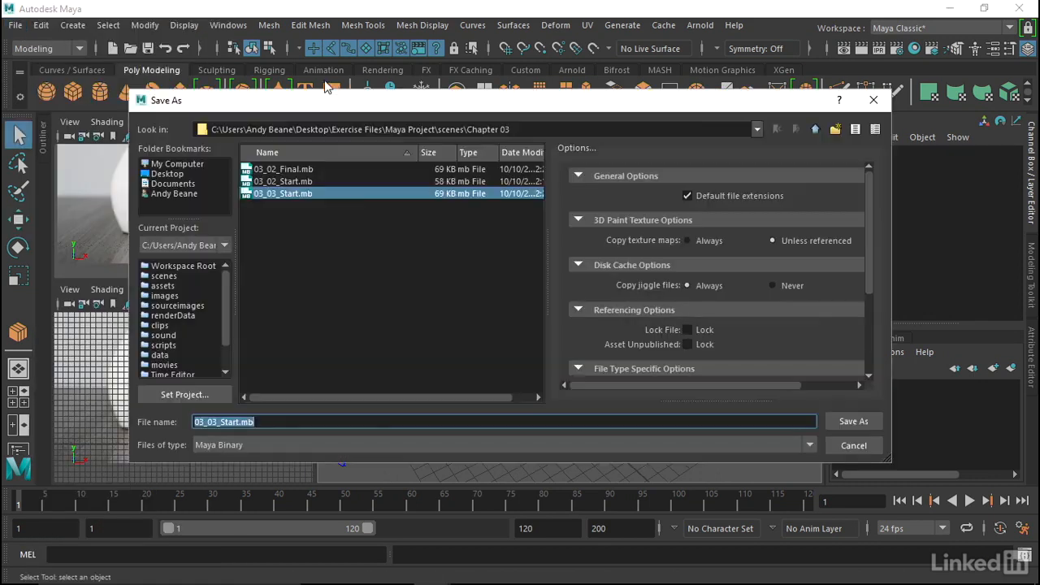
left_click(814, 130)
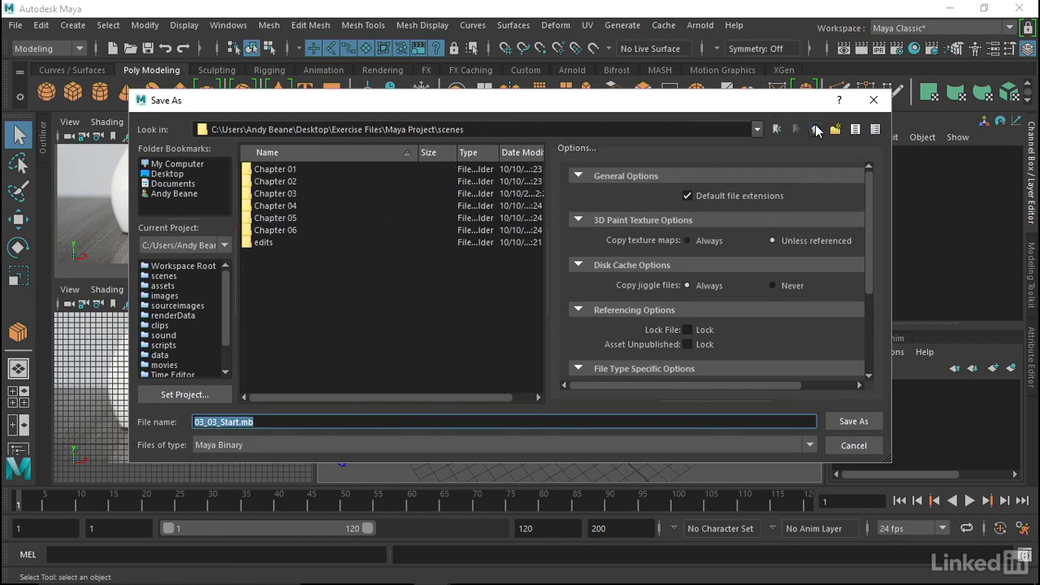
left_click(815, 129)
double_click(268, 171)
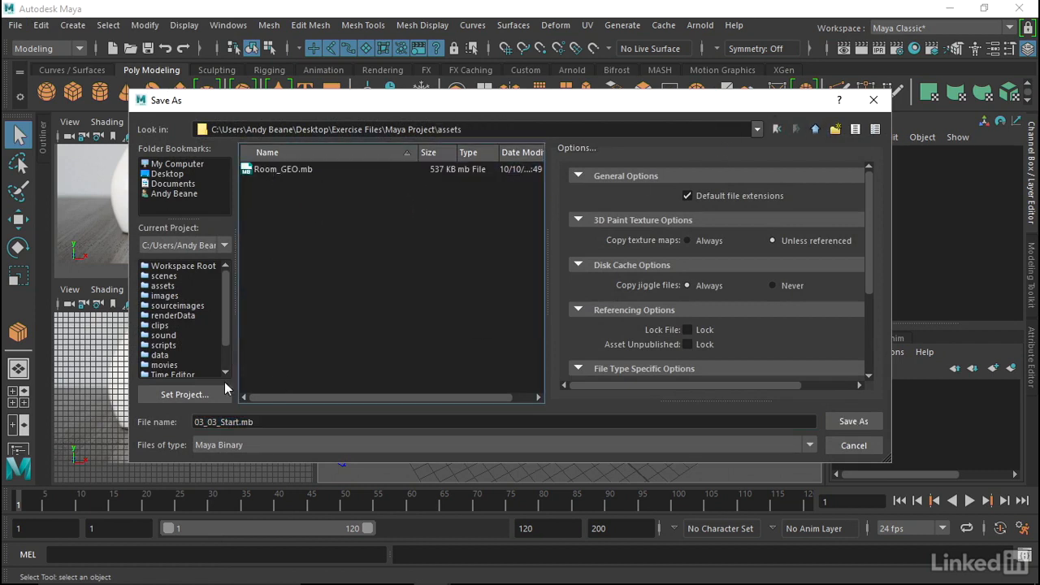
left_click(241, 422)
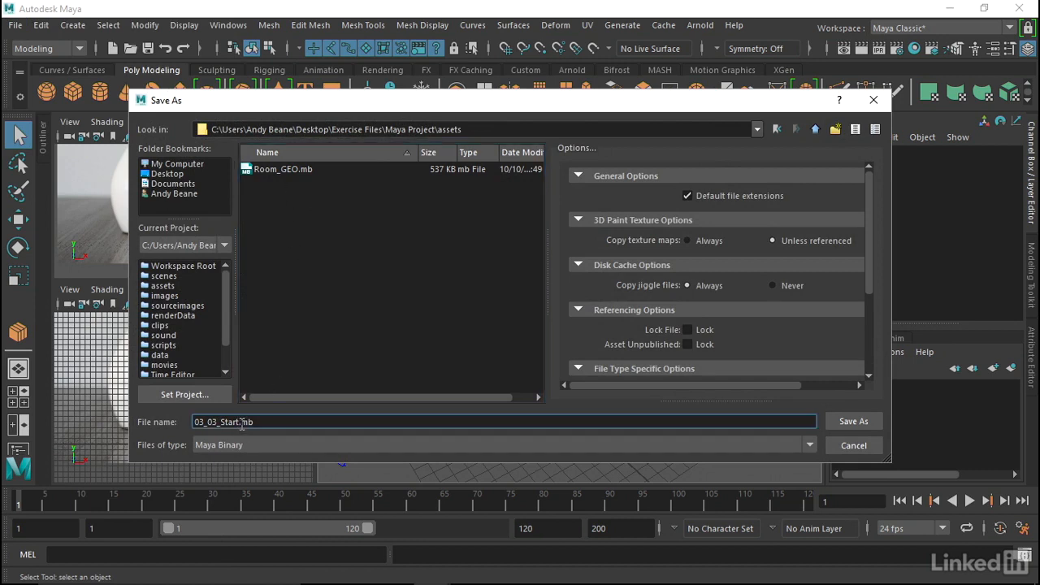
double_click(239, 421)
type("Vase_GEO")
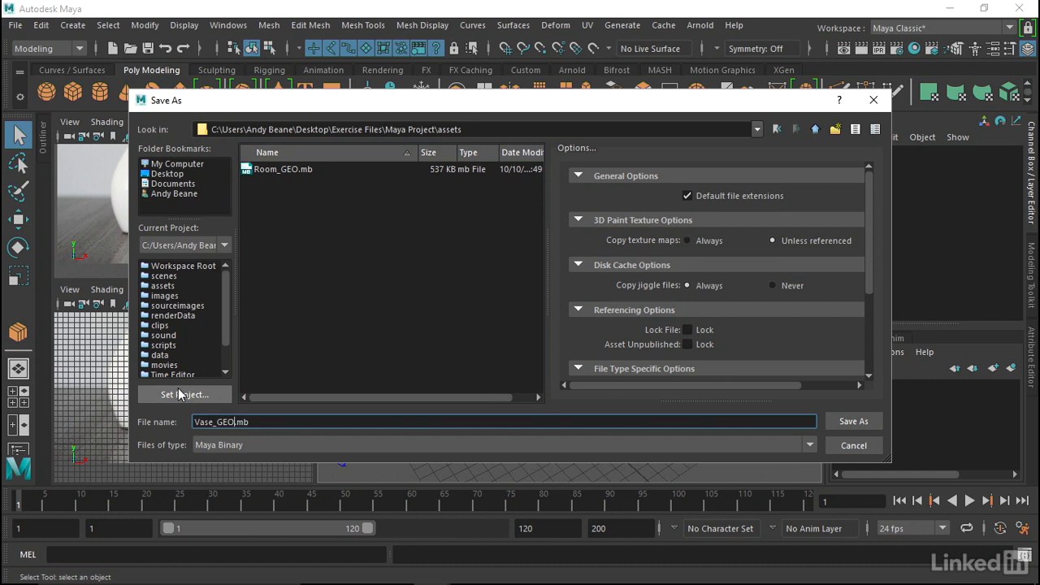
left_click(873, 418)
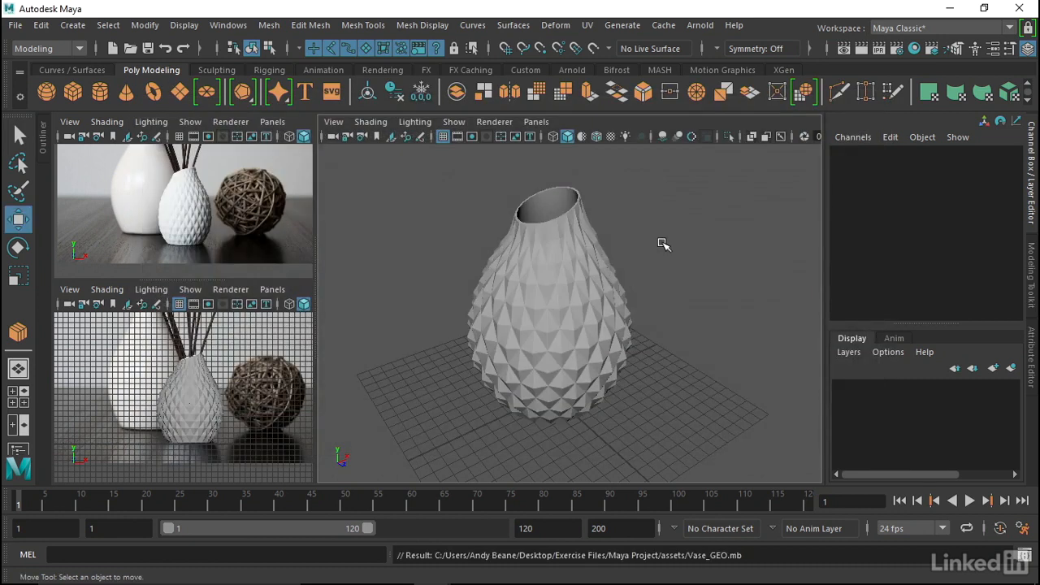
left_click_drag(642, 233, 626, 232, "alt")
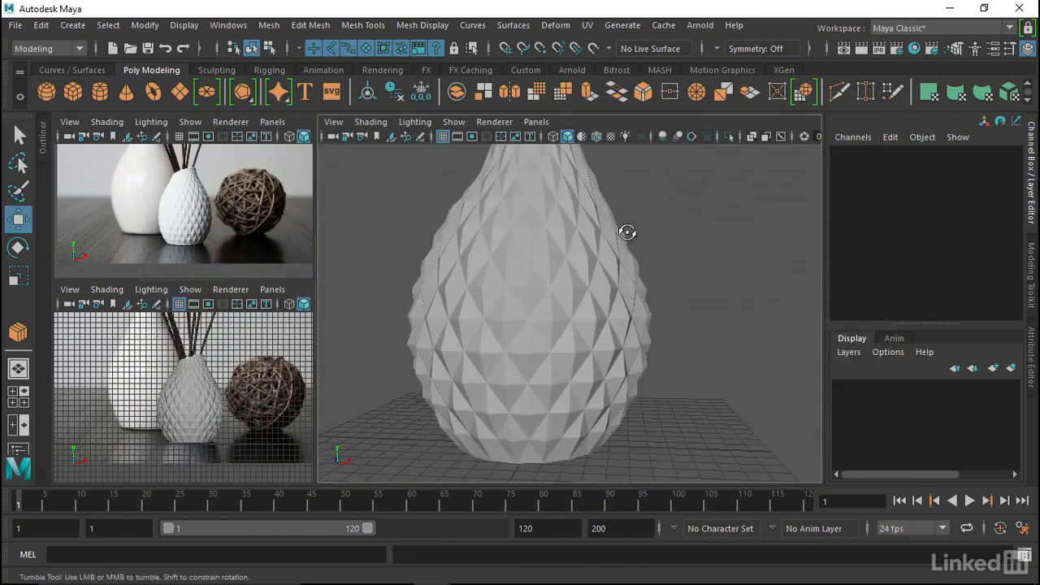
right_click_drag(626, 233, 605, 275, "alt")
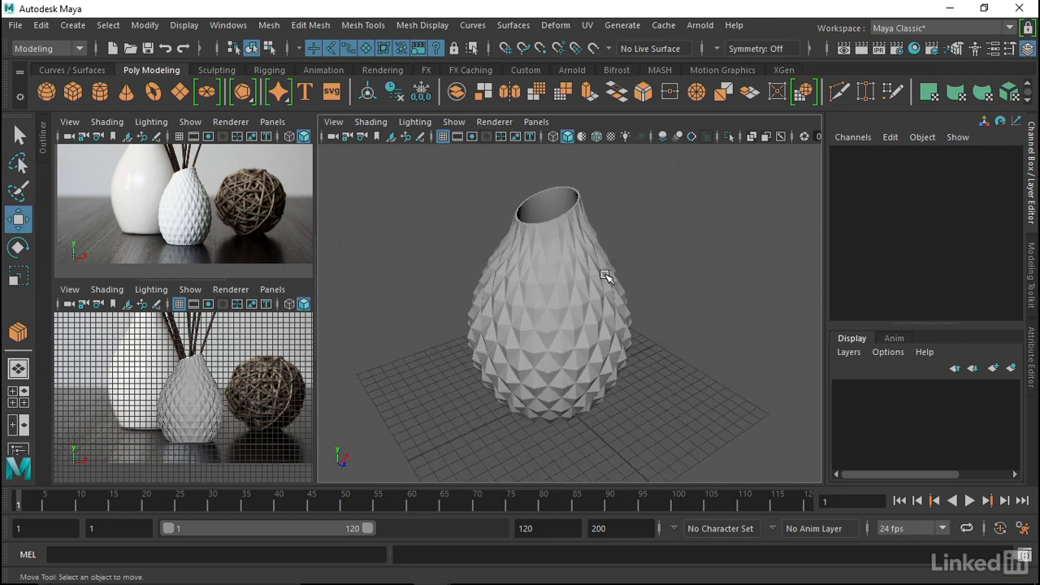